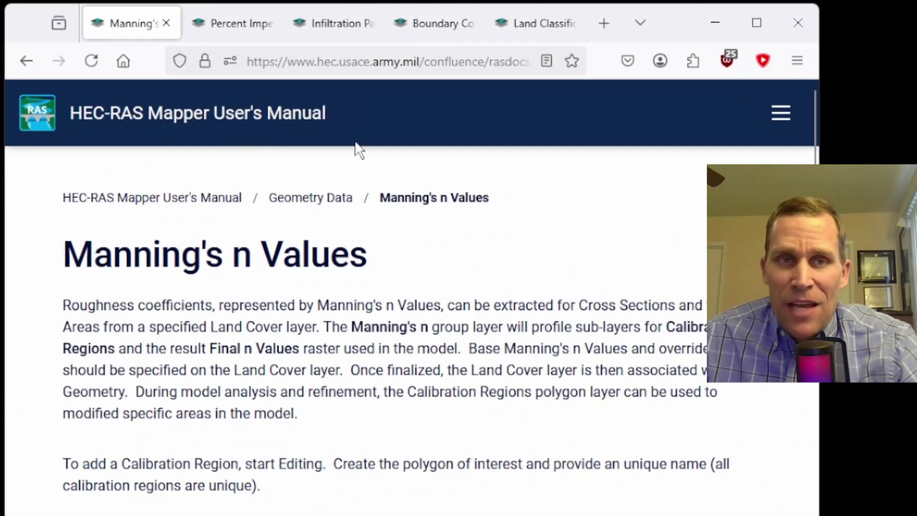
- Read the Percent Impervious, Infiltration and Boundary Conditions manual pages, then minimize Firefox to reveal HEC-RAS
left_click(234, 27)
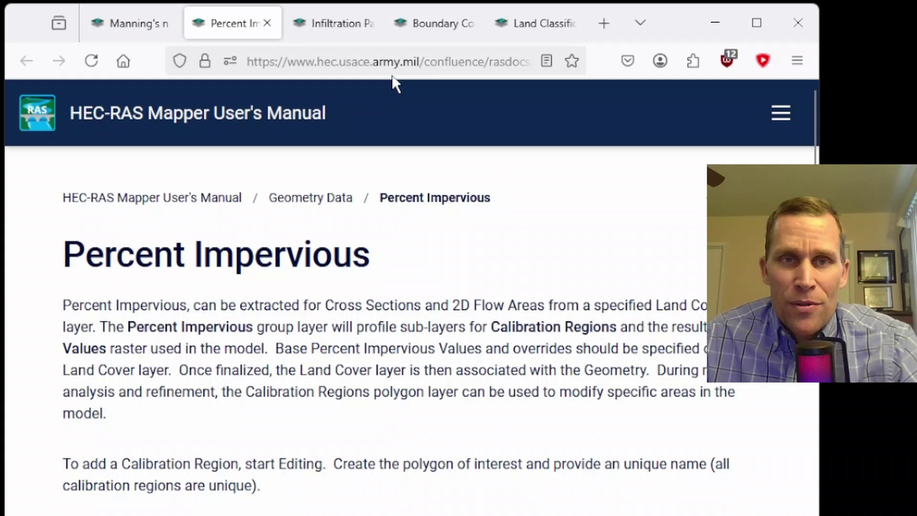
left_click(344, 24)
left_click(397, 24)
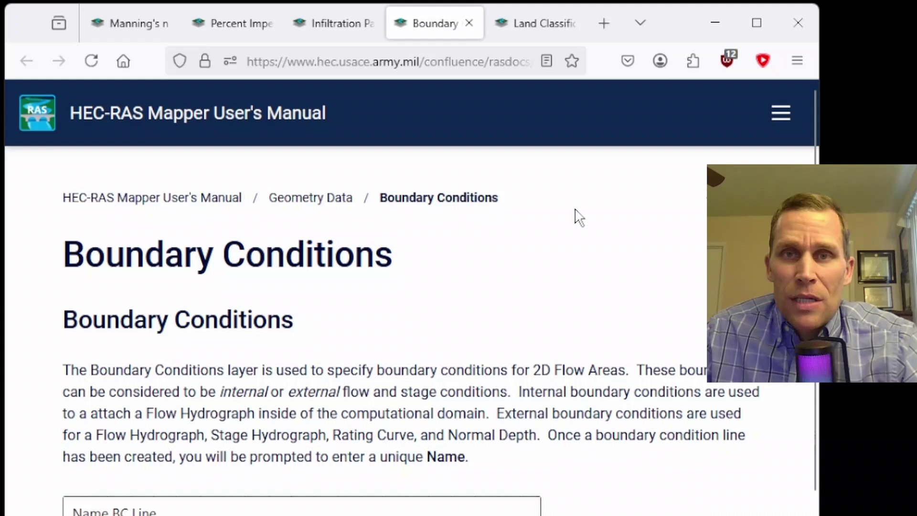
left_click(716, 25)
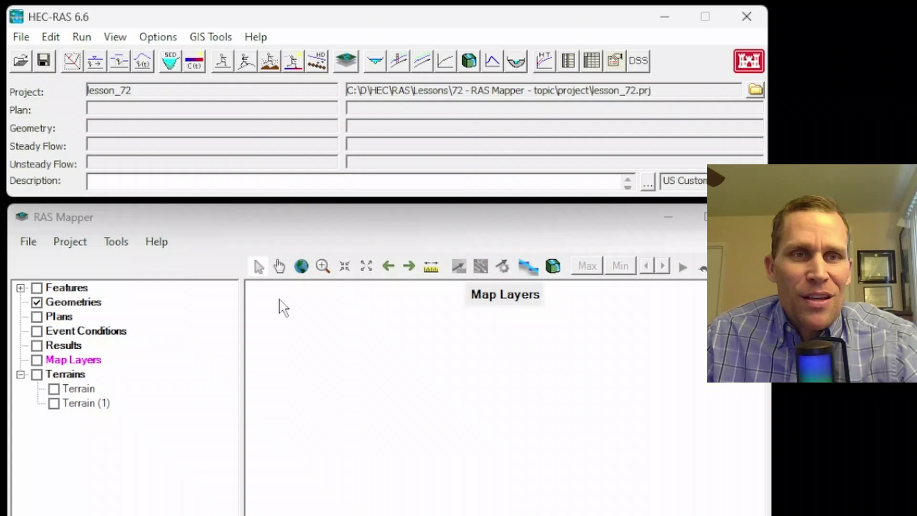
- Add a new geometry named 'base' from the Geometries context menu
left_click_drag(163, 217, 165, 18)
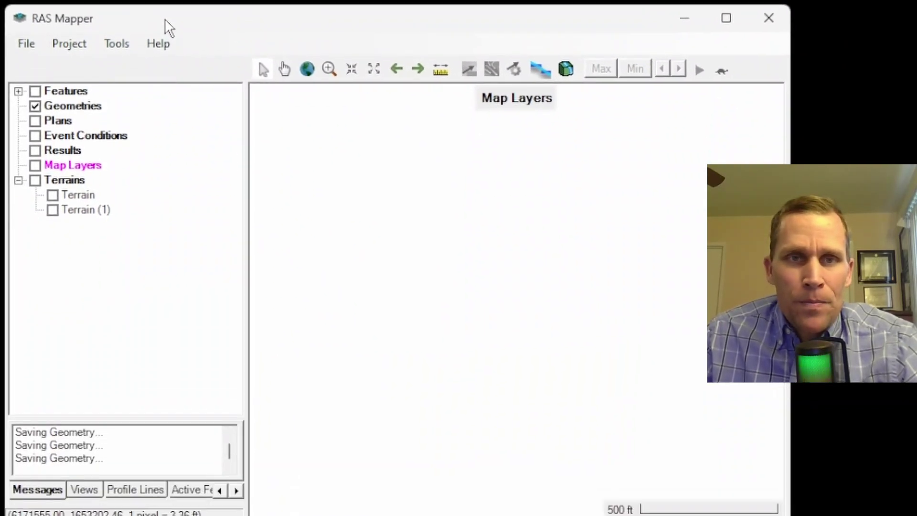
right_click(62, 109)
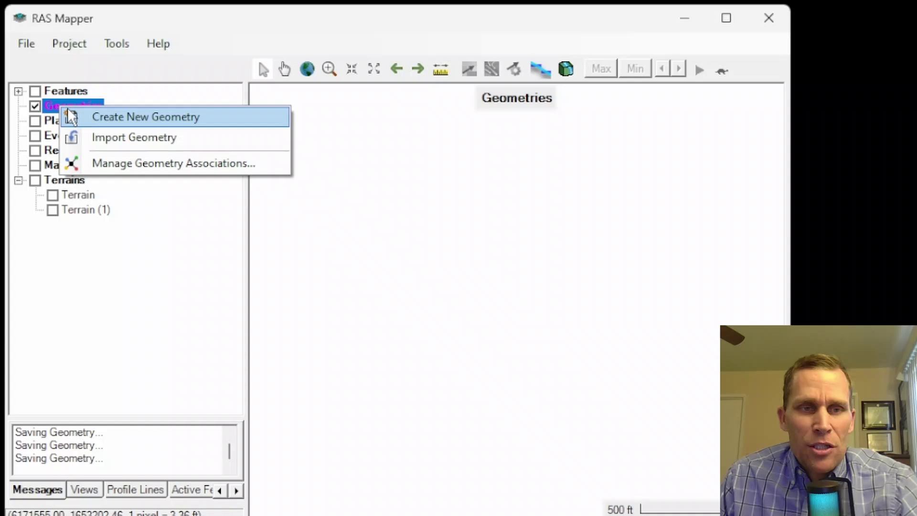
left_click(96, 119)
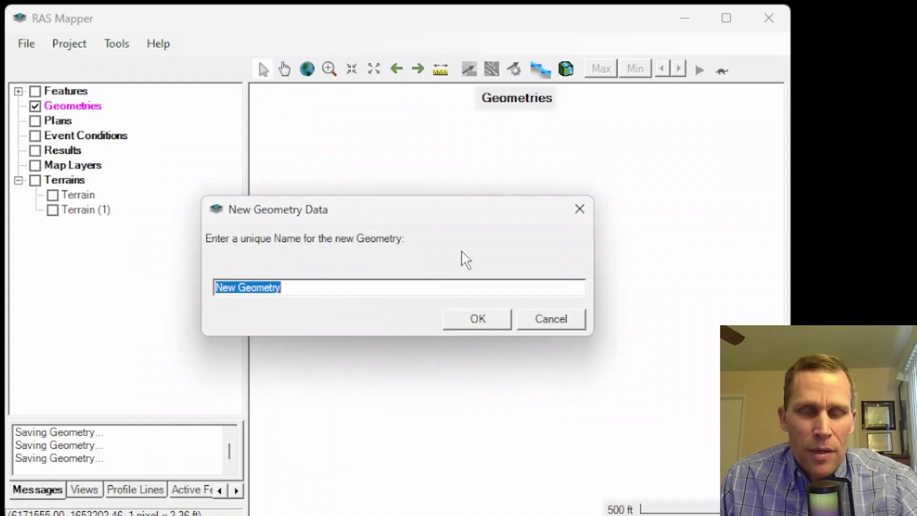
type("base")
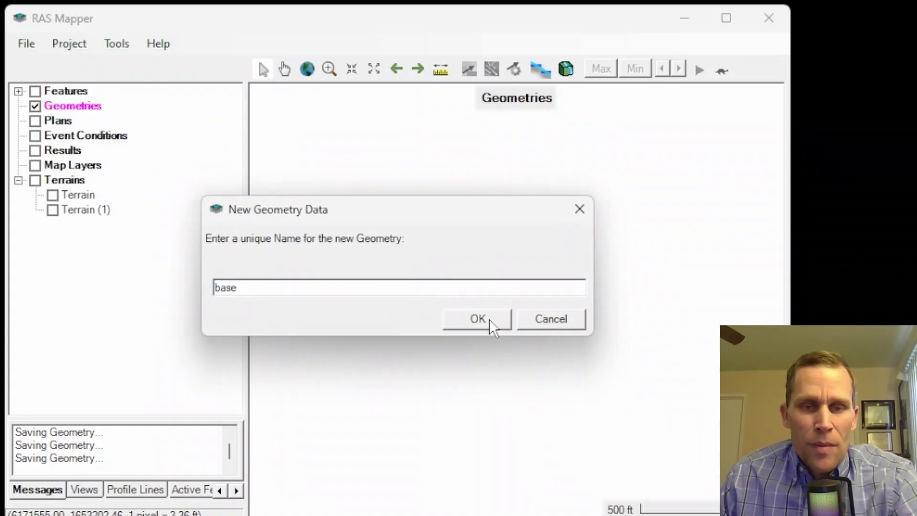
left_click(489, 321)
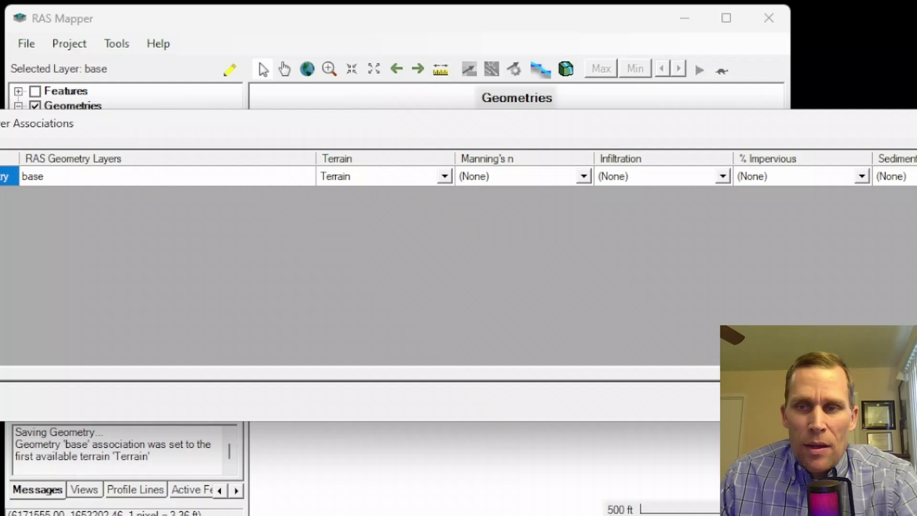
- Close the associations table and display only the Terrain (1) layer, with Terrain switched off
left_click(905, 123)
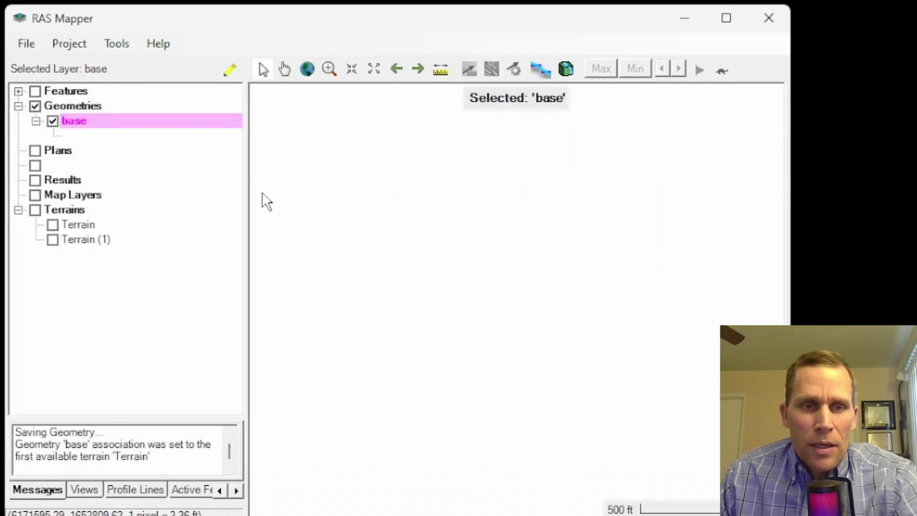
left_click(72, 224)
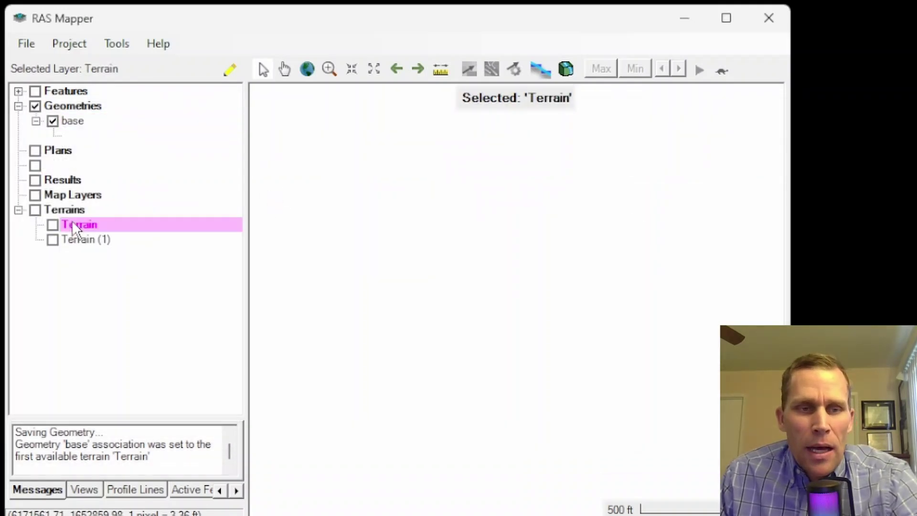
left_click(53, 224)
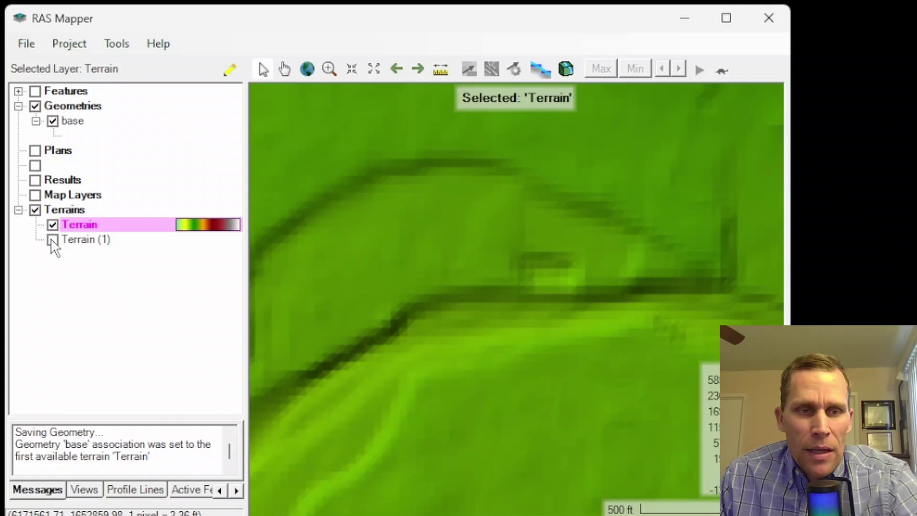
left_click(53, 239)
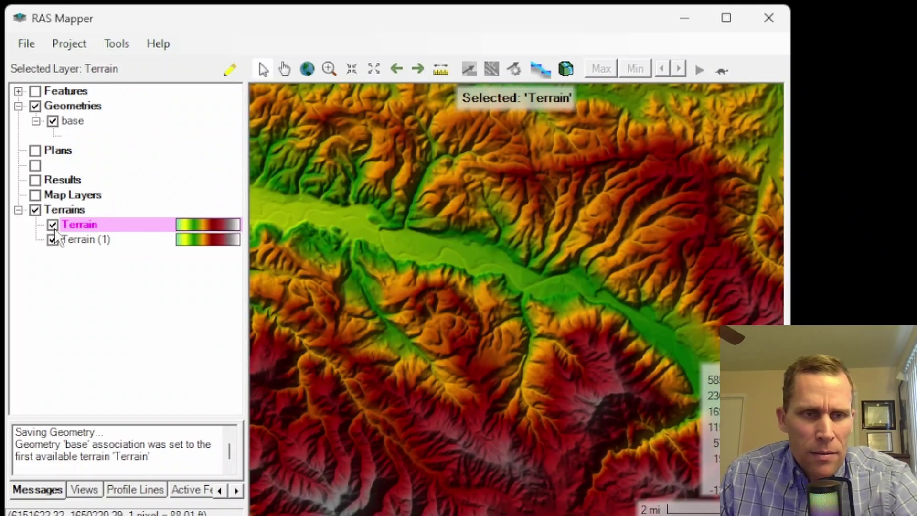
left_click(53, 224)
- Select the base geometry and zoom the map into the river valley
left_click_drag(411, 214, 447, 306)
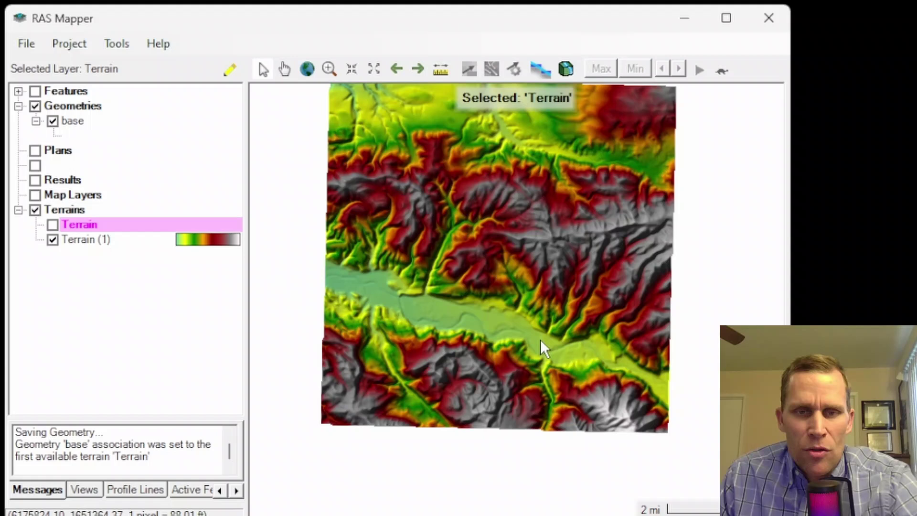
scroll(541, 339, "up", 1)
left_click(79, 239)
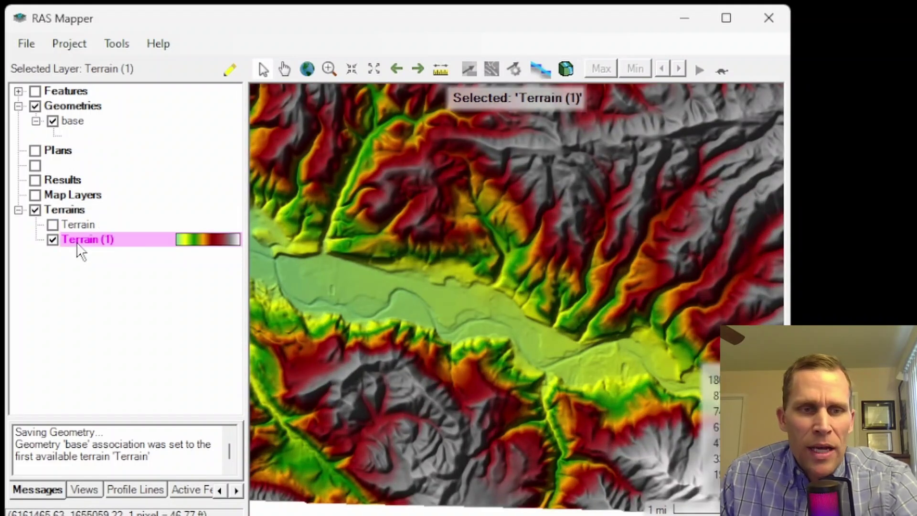
left_click(76, 124)
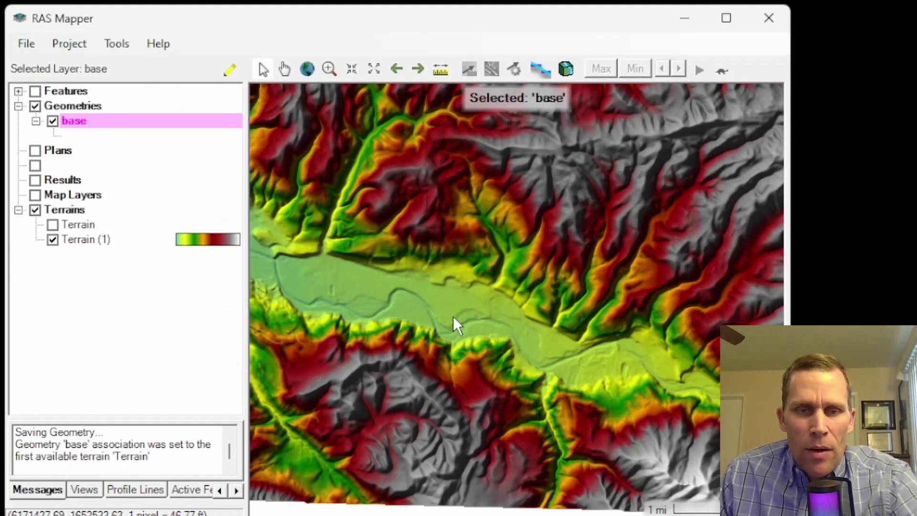
scroll(428, 303, "up", 1)
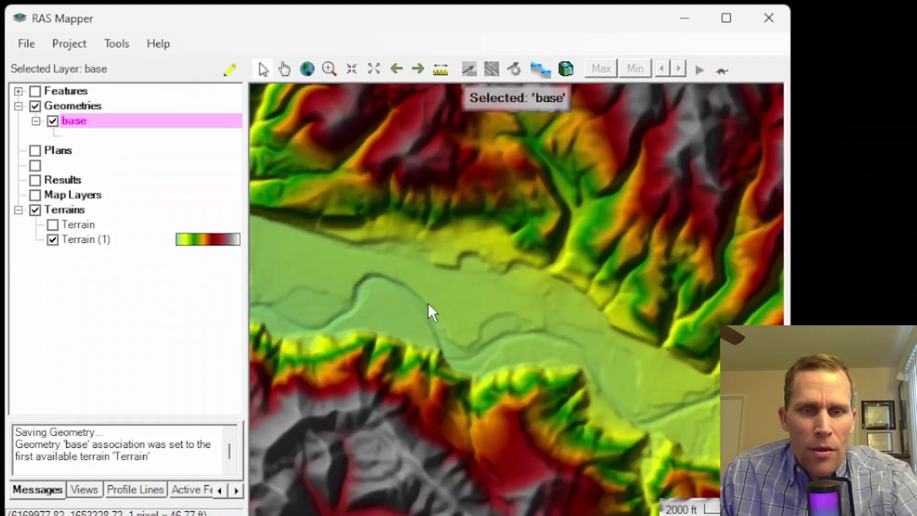
scroll(428, 302, "up", 1)
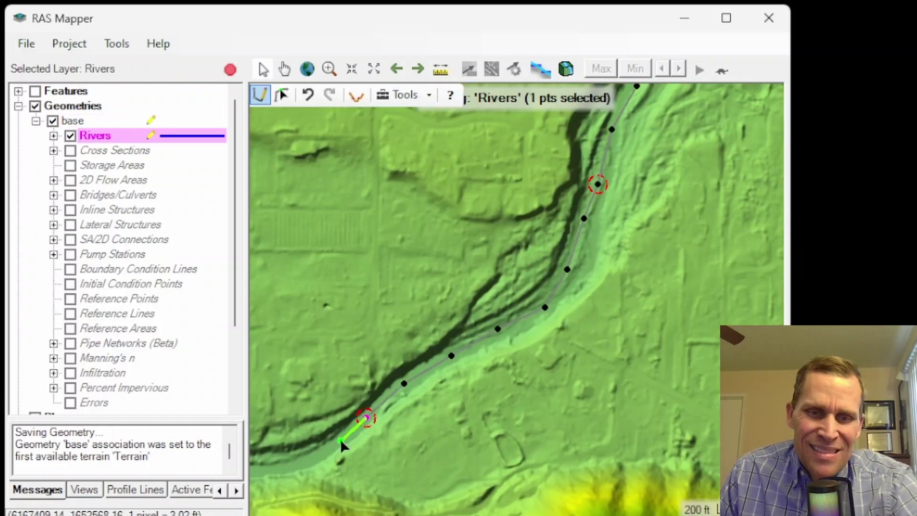
- Draw the River 1, Reach 1 centerline and the bank lines along both sides
double_click(341, 441)
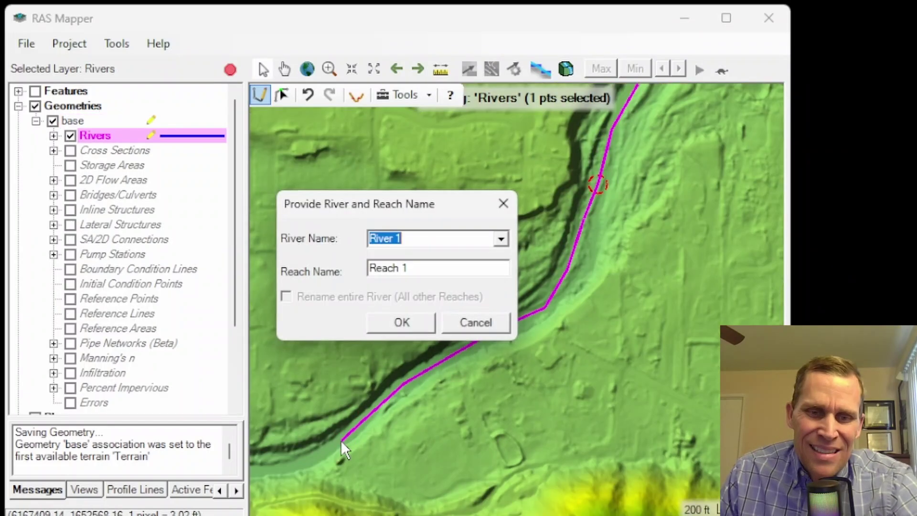
left_click(403, 322)
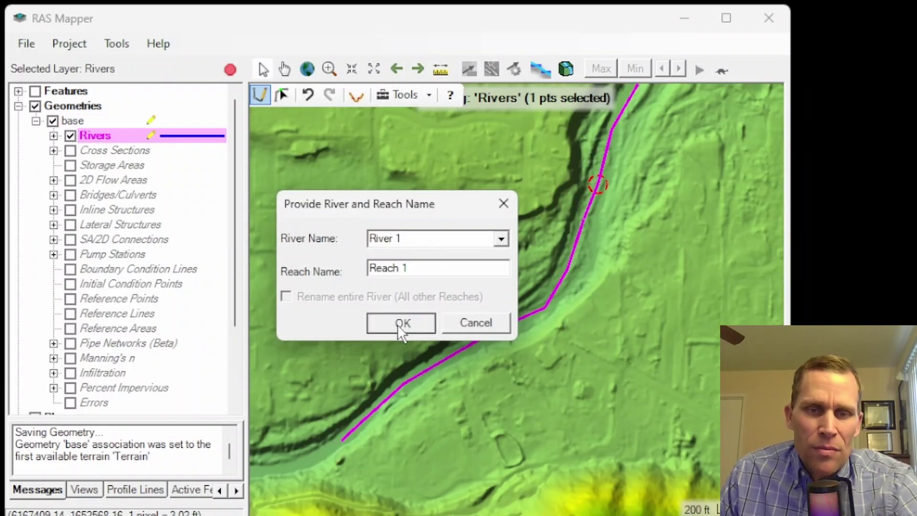
scroll(466, 287, "up", 3)
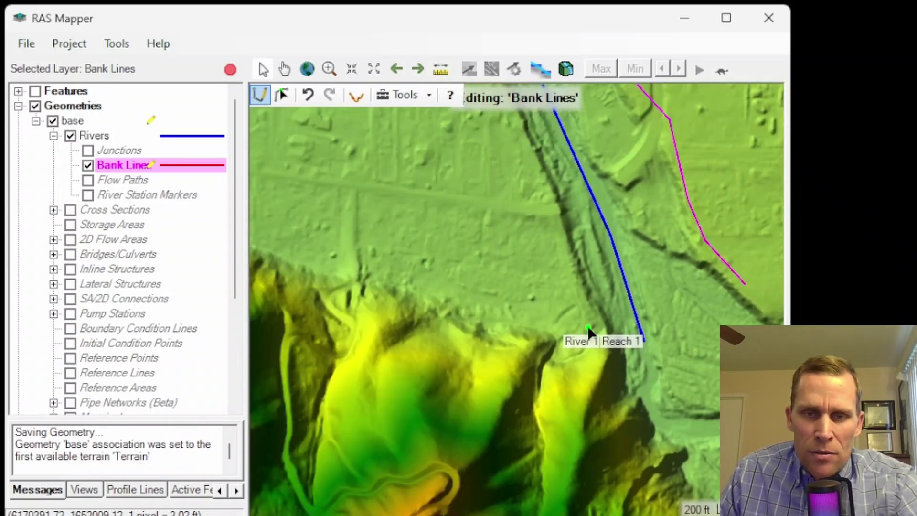
left_click(593, 326)
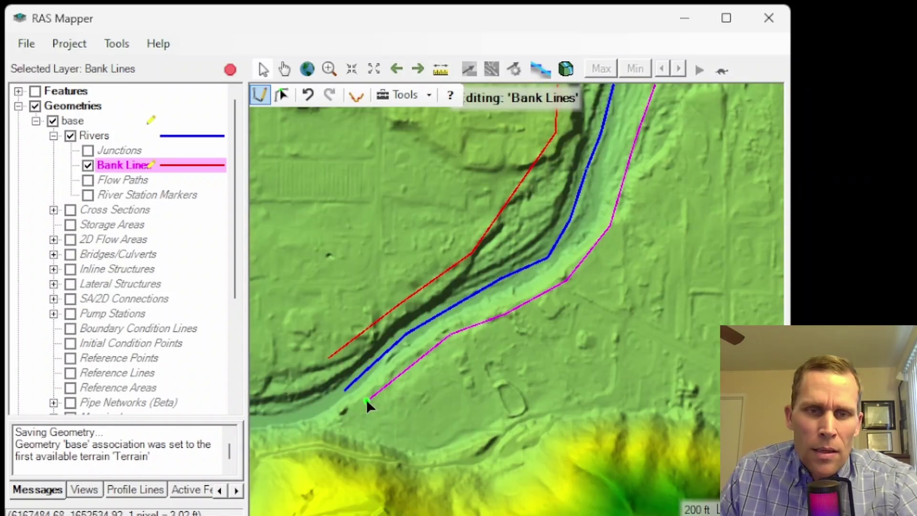
- Draw cross-section cut lines across the valley, then stop editing to save base
left_click(110, 209)
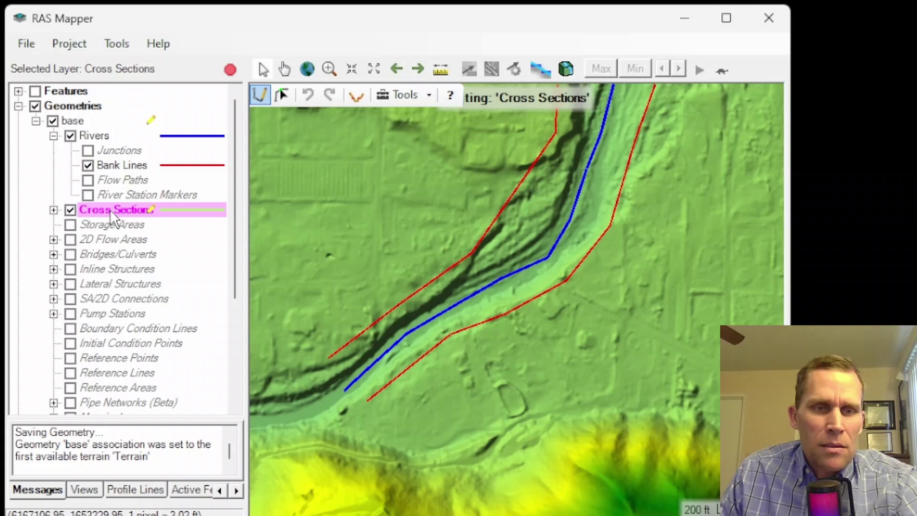
scroll(474, 317, "down", 4)
left_click(511, 373)
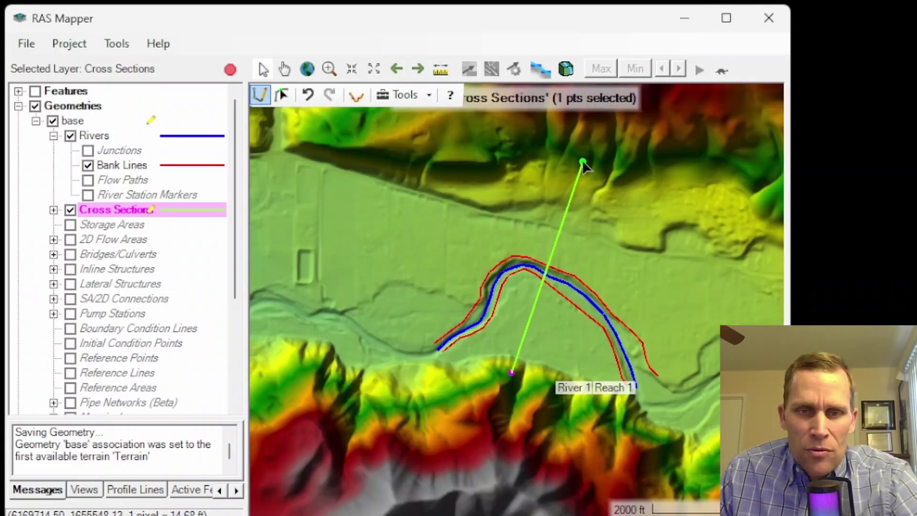
double_click(567, 152)
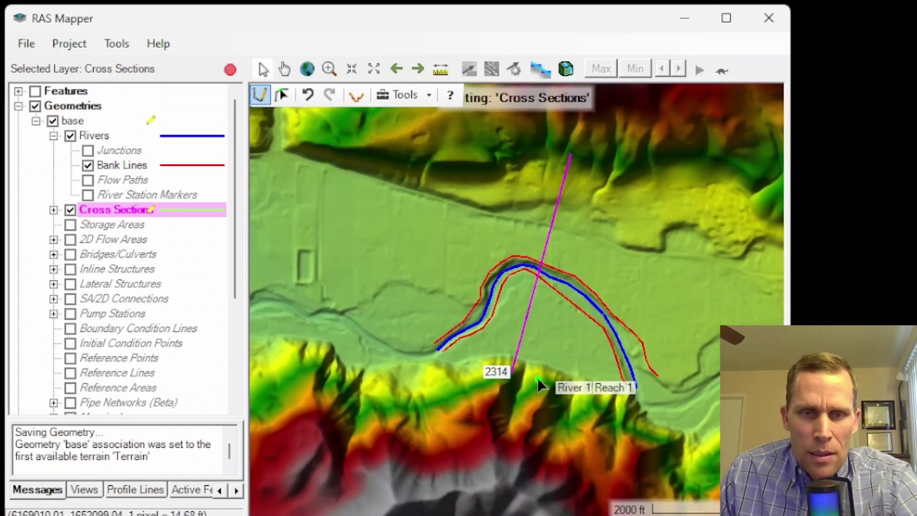
left_click(538, 378)
double_click(628, 174)
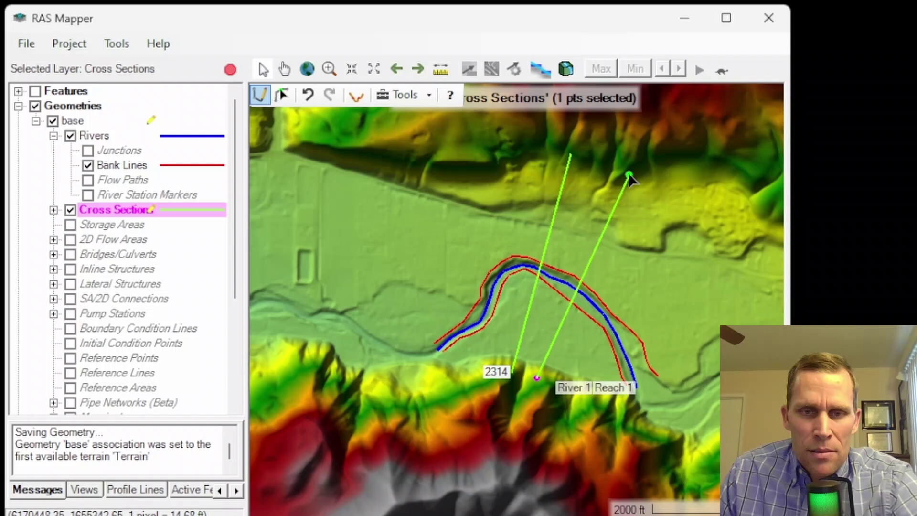
left_click(230, 69)
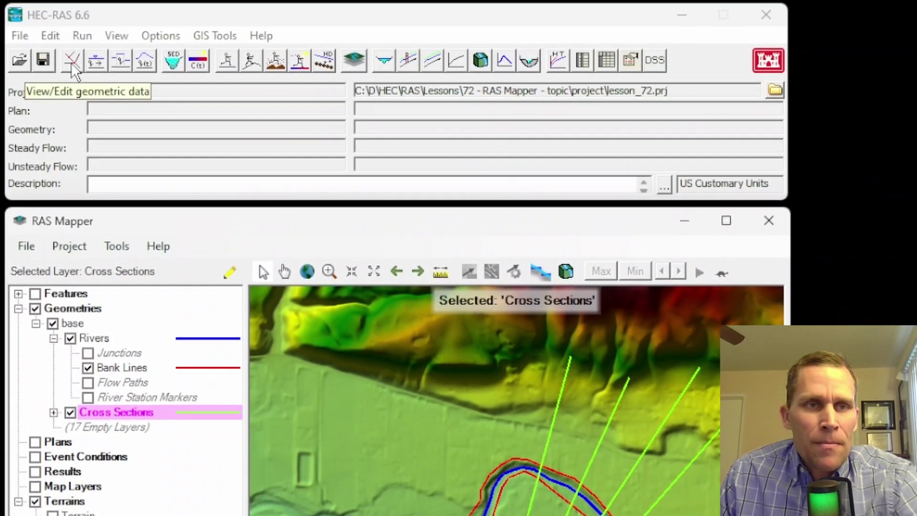
- Dismiss the edit-mode warning and open the Geometric Data editor from the Edit menu
left_click(73, 61)
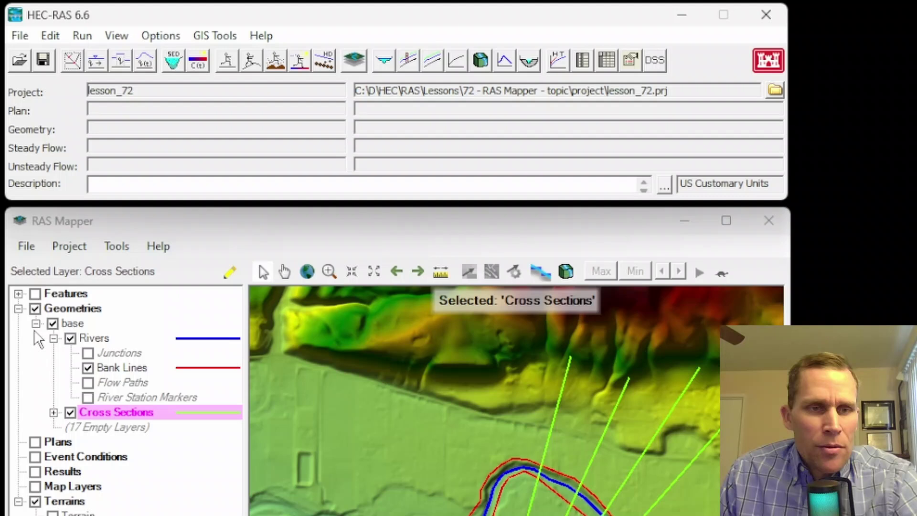
left_click(306, 245)
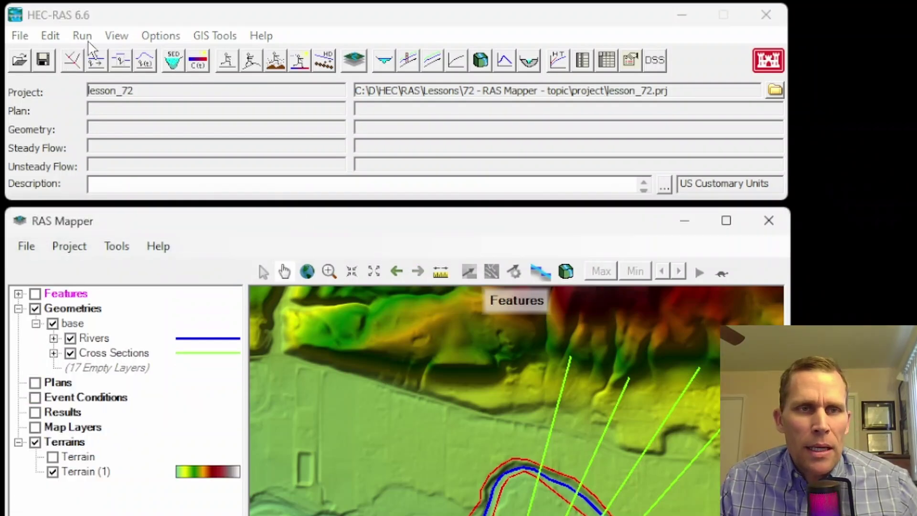
left_click(50, 35)
left_click(75, 55)
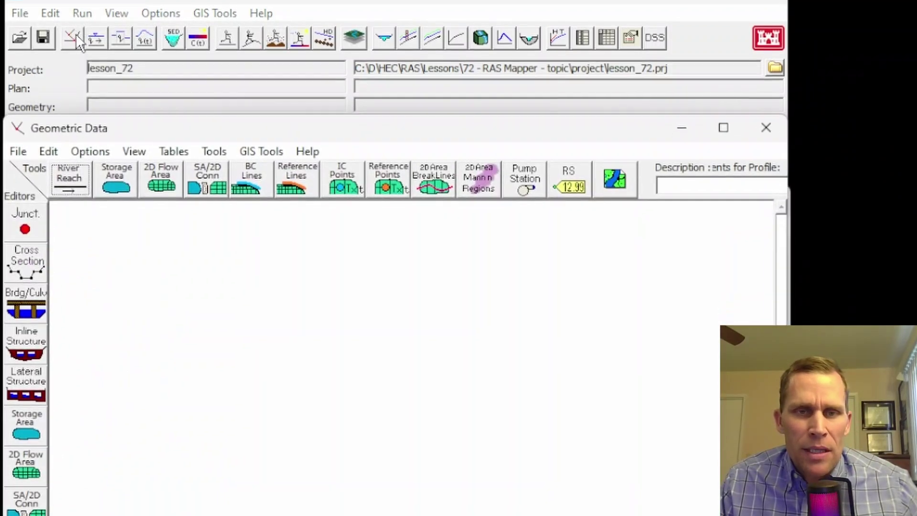
- Open the 'base' geometry through File > Open Geometry Data
left_click(18, 151)
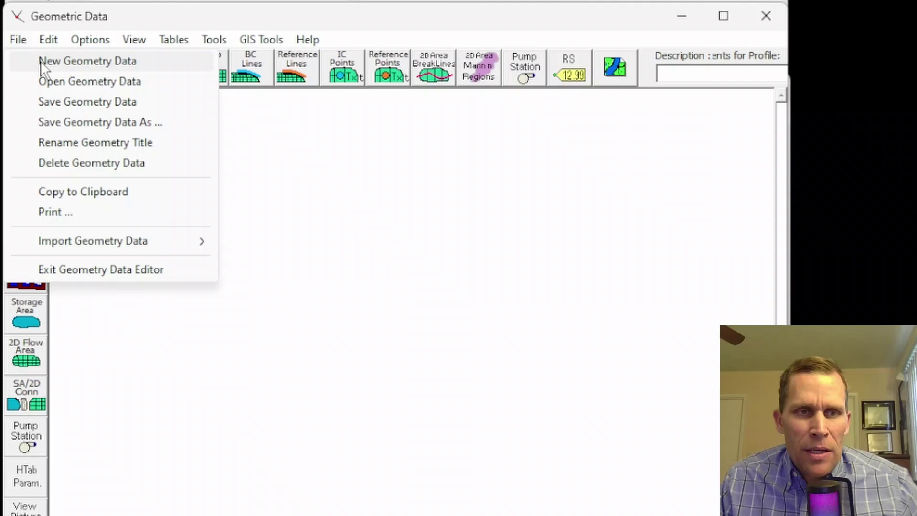
left_click(54, 81)
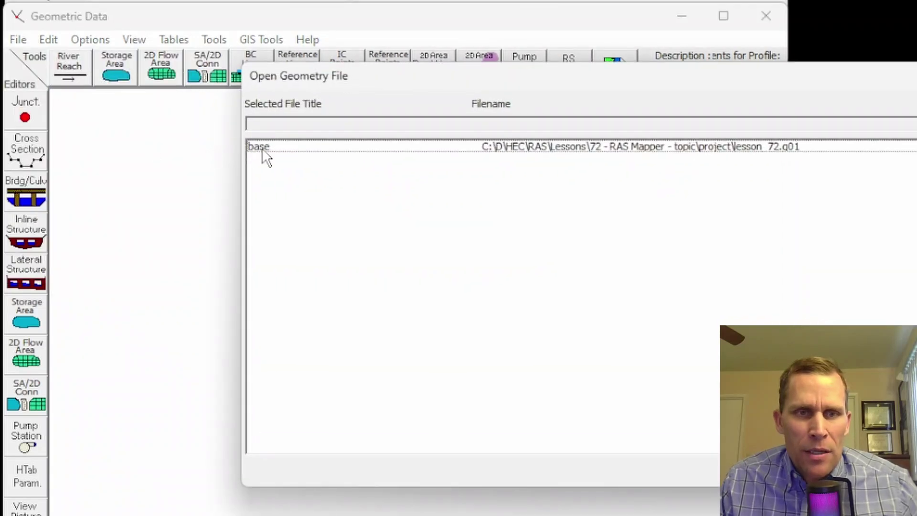
left_click(262, 146)
key("Return")
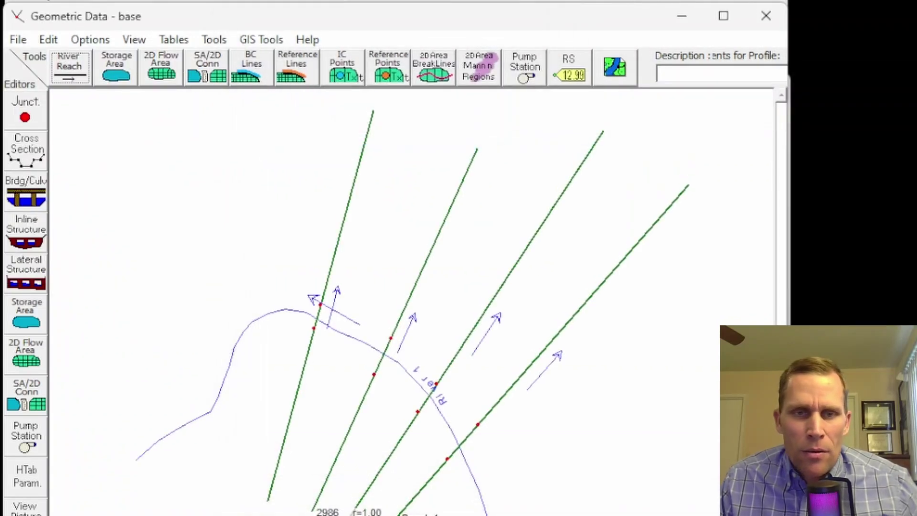
left_click(26, 136)
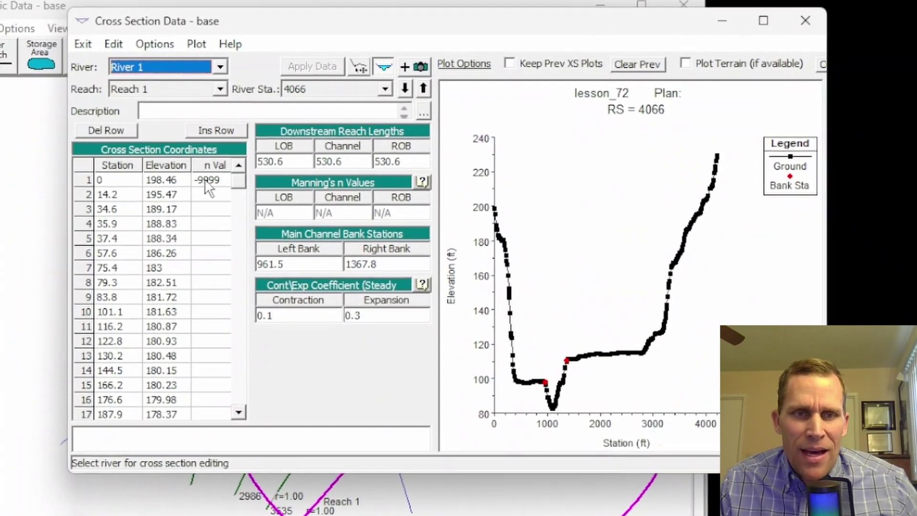
left_click(262, 174)
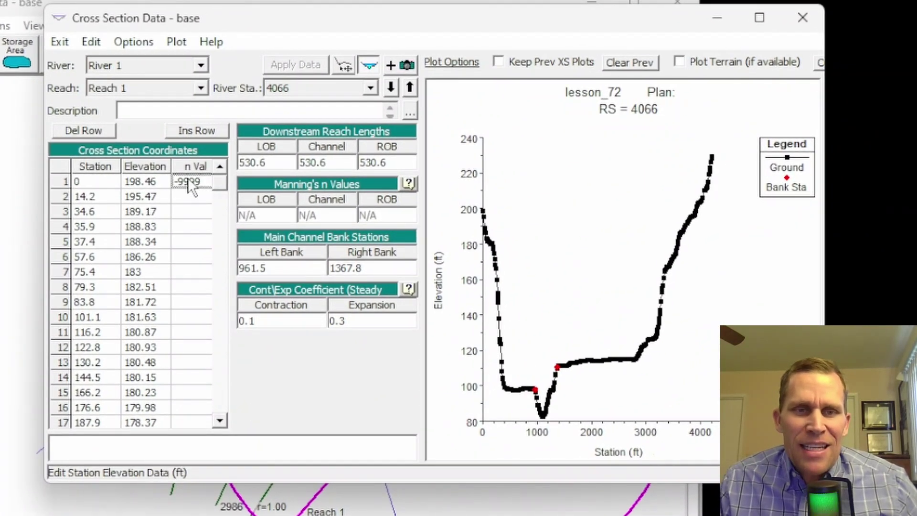
left_click_drag(198, 173, 196, 401)
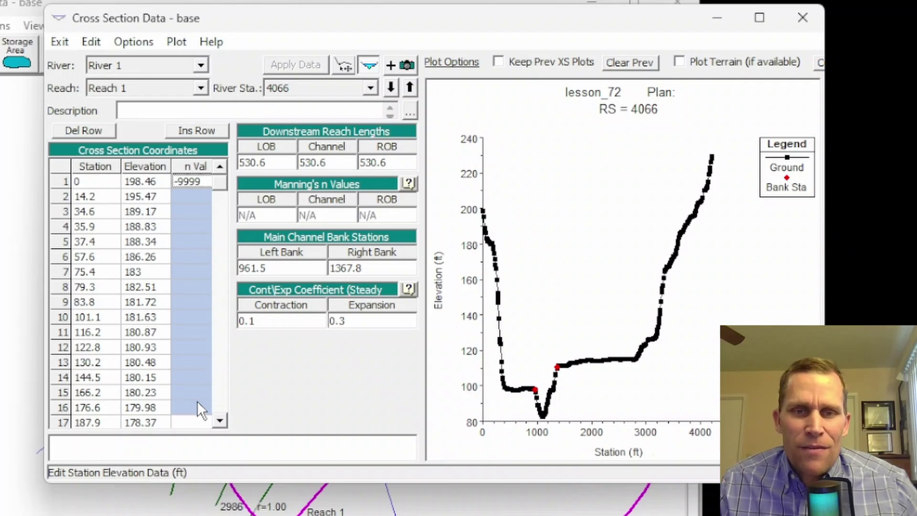
left_click(410, 87)
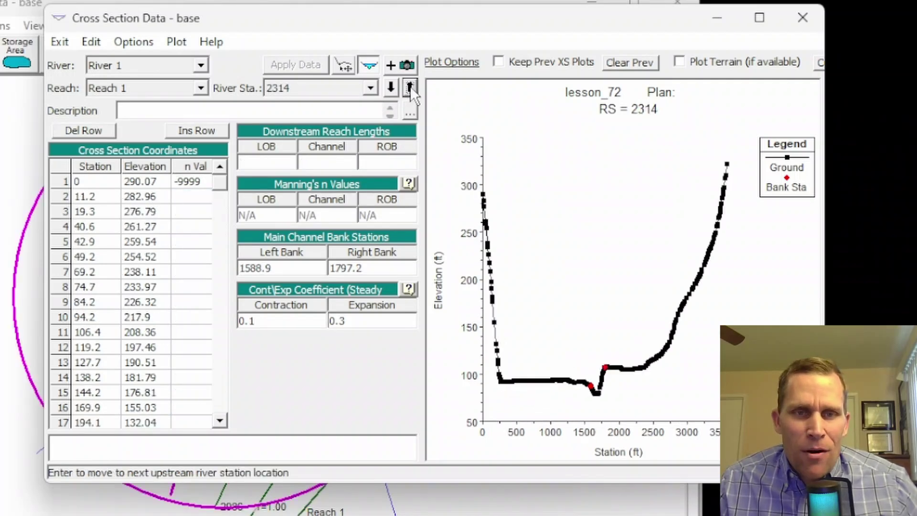
left_click(410, 87)
left_click(409, 86)
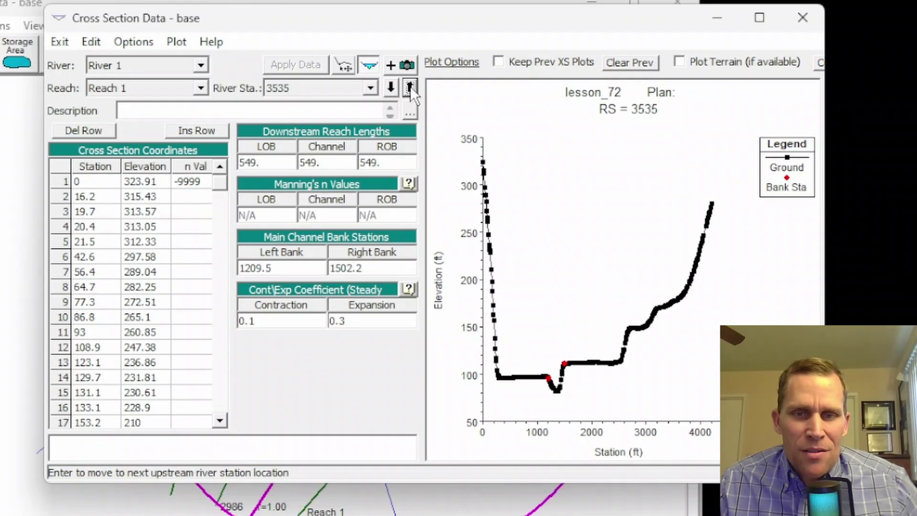
left_click(143, 42)
left_click(384, 215)
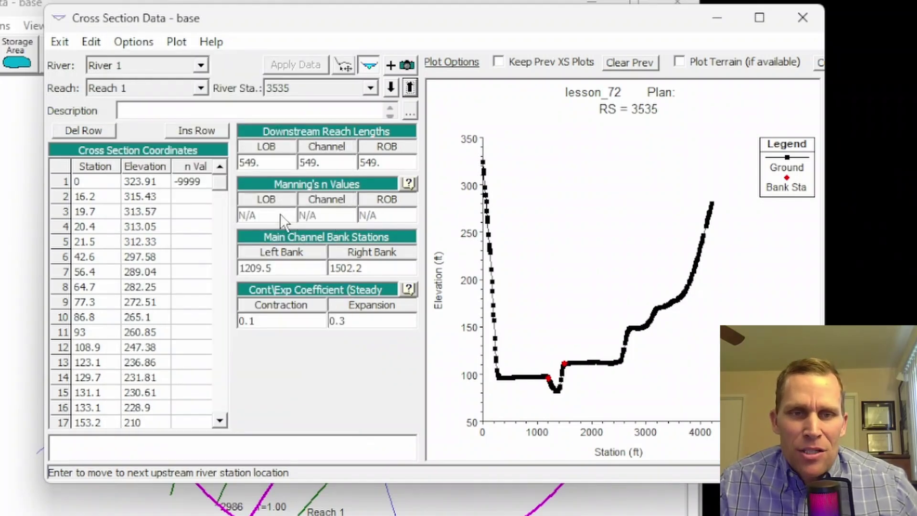
left_click(137, 41)
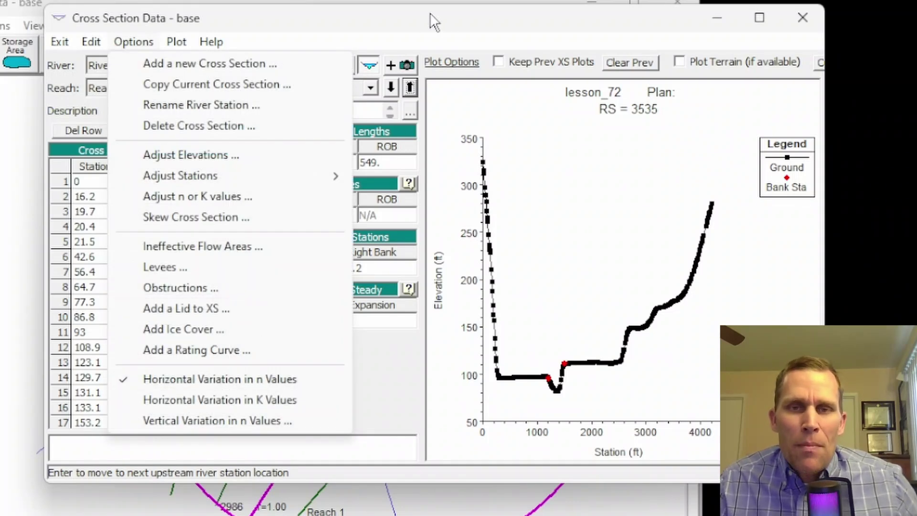
left_click(406, 27)
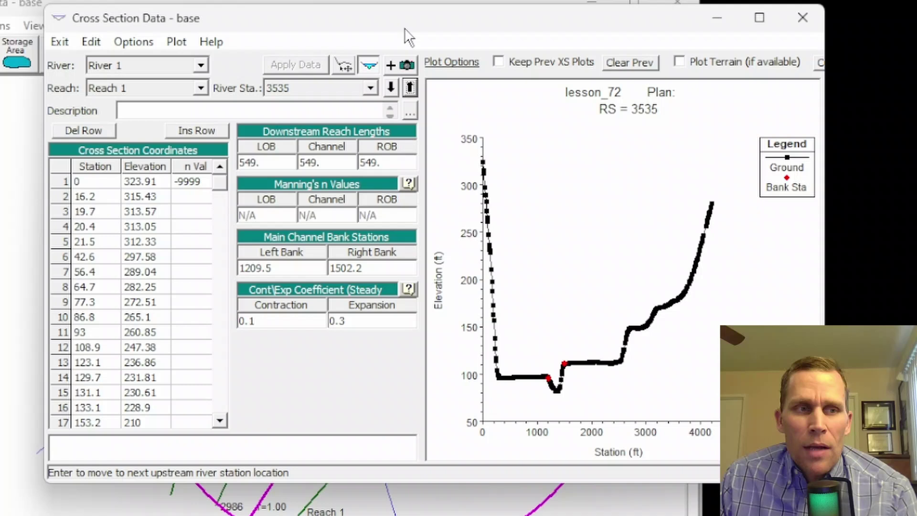
left_click_drag(400, 24, 376, 35)
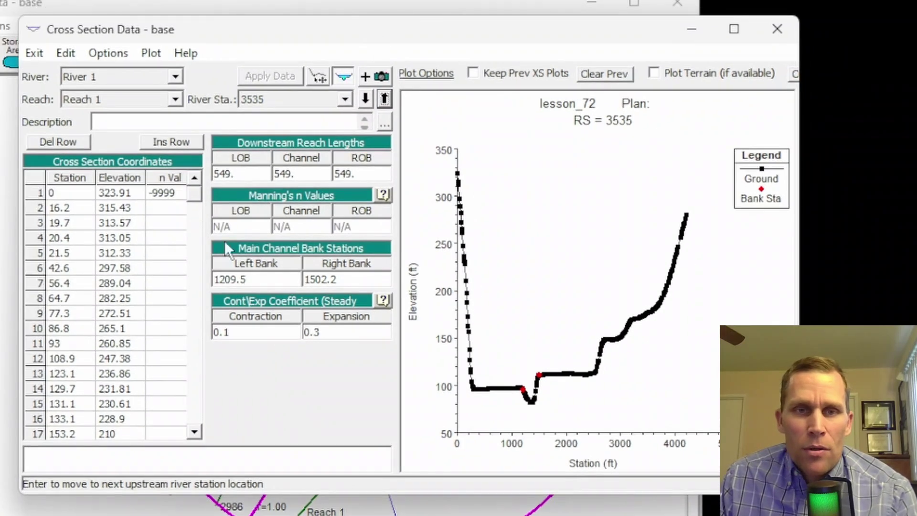
left_click(778, 30)
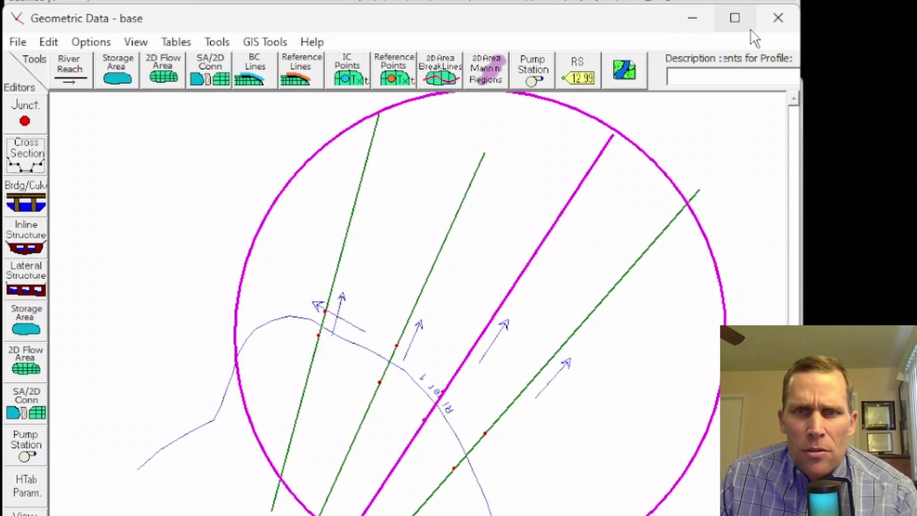
- Close the Geometric Data editor and look through RAS Mapper's project menu for layer-creation options
left_click(778, 19)
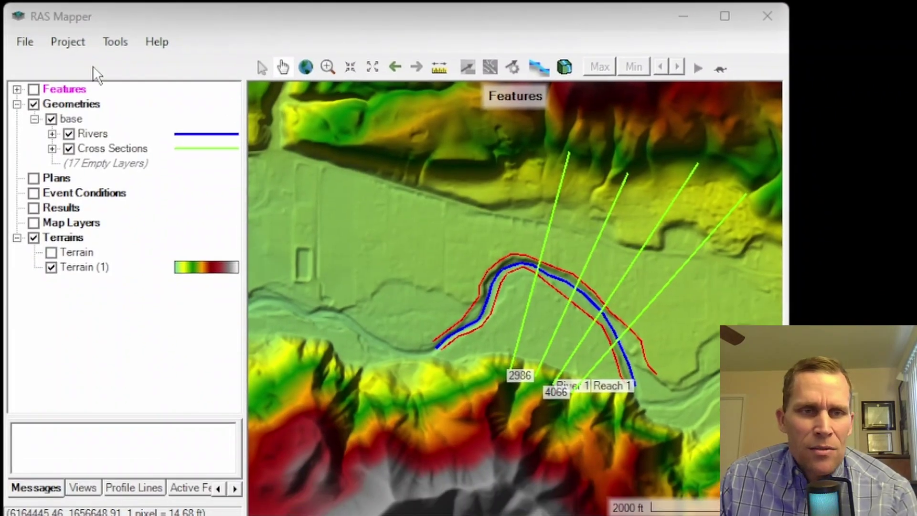
left_click(65, 46)
left_click(66, 45)
mouse_move(123, 196)
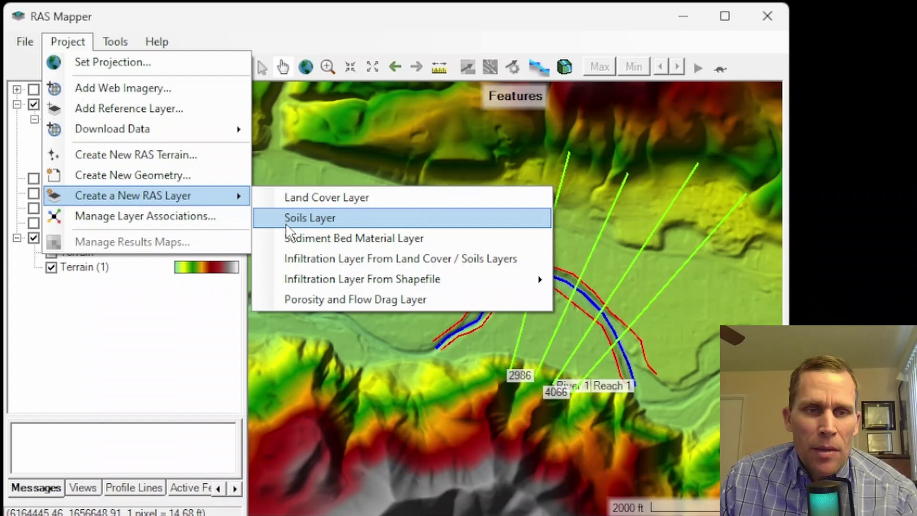
left_click(165, 365)
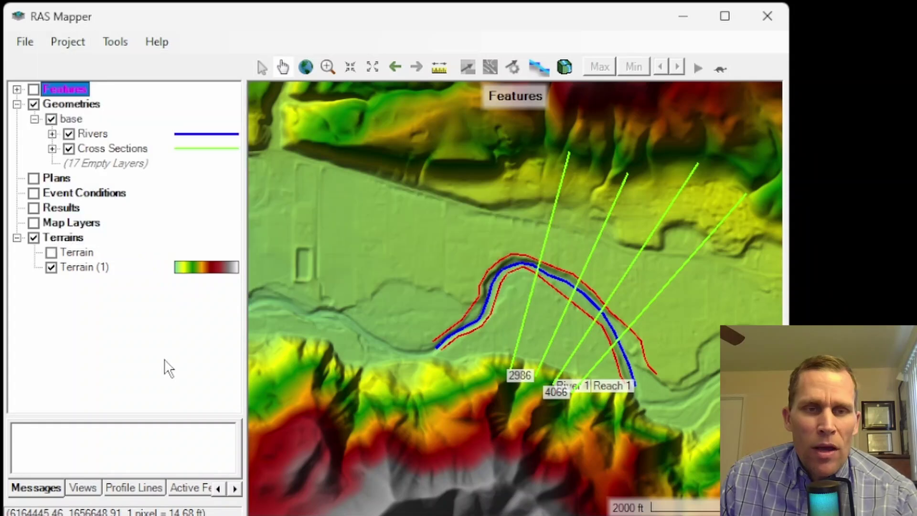
- Turn on the Map Layers group and bring up its Create a New RAS Layer choices
left_click(72, 222)
left_click(67, 41)
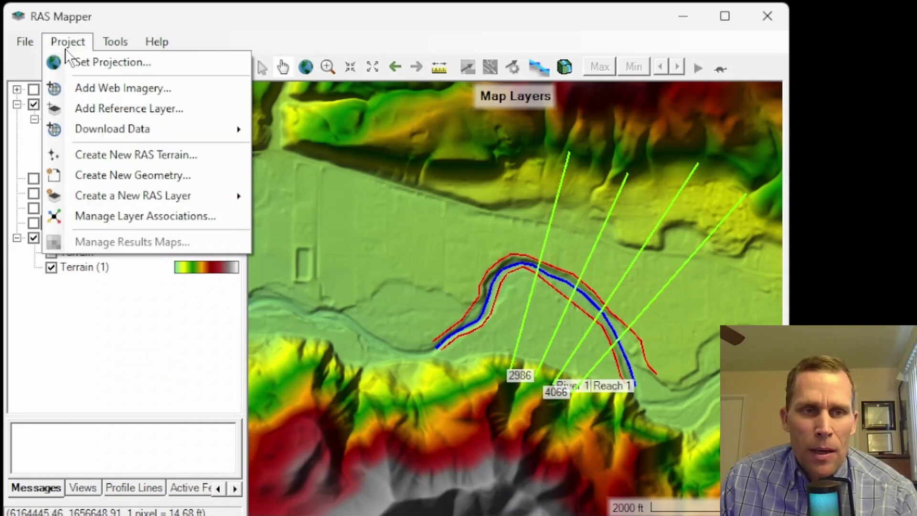
mouse_move(164, 196)
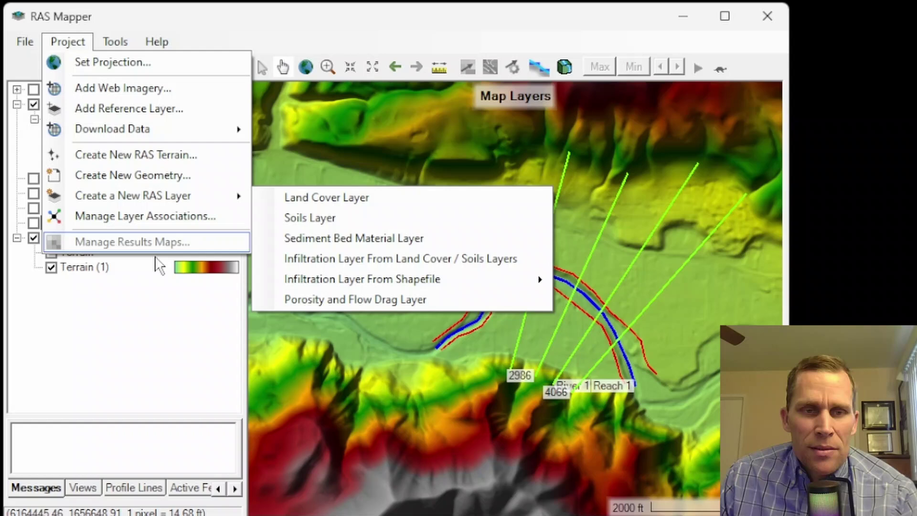
left_click(107, 293)
left_click(33, 223)
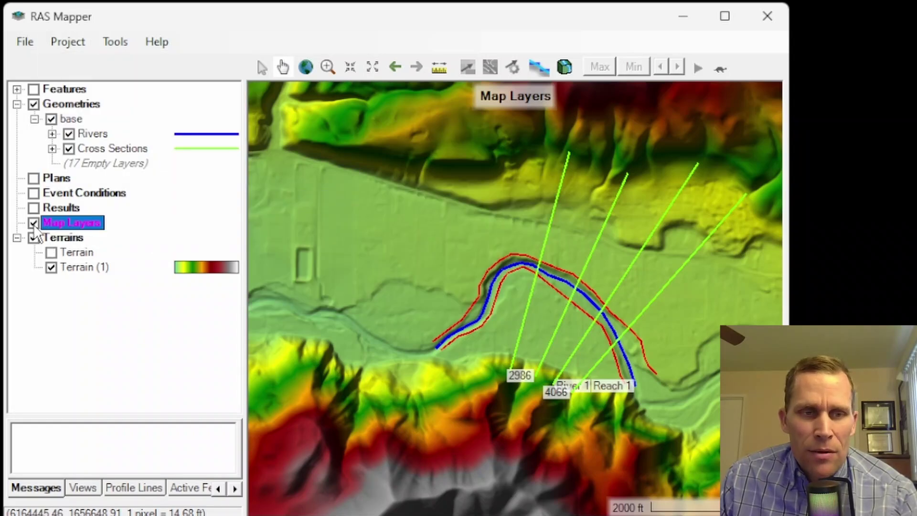
right_click(74, 229)
mouse_move(165, 288)
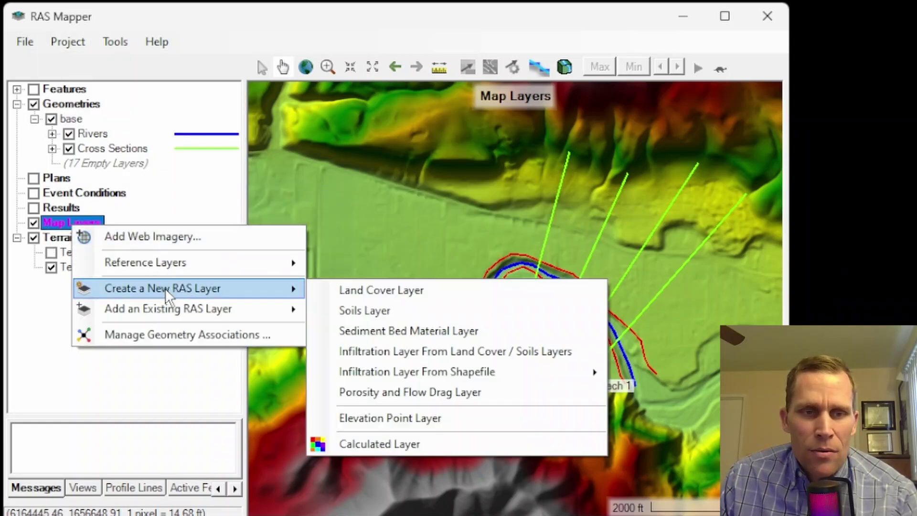
- Build LandCover (2) at 10 ft cells from the NLCD carmel_river_area .tif, reviewing class names and IDs
left_click(373, 292)
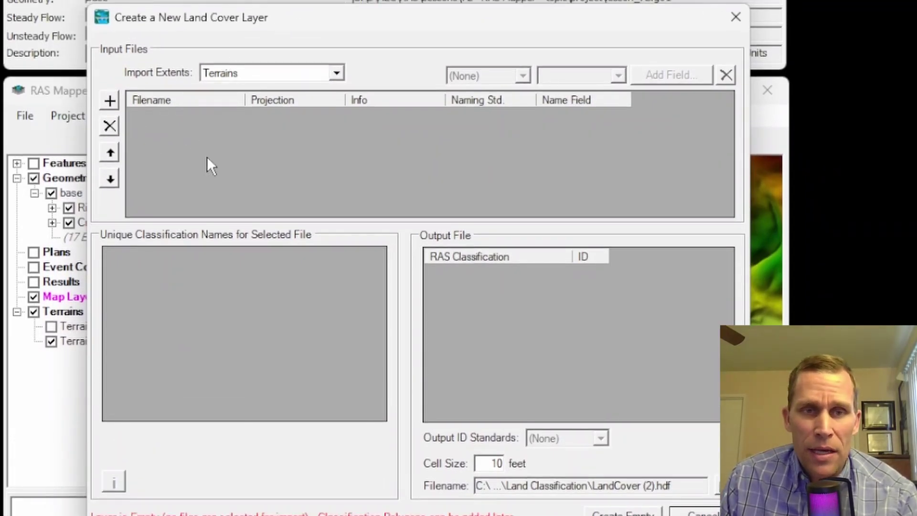
left_click(109, 101)
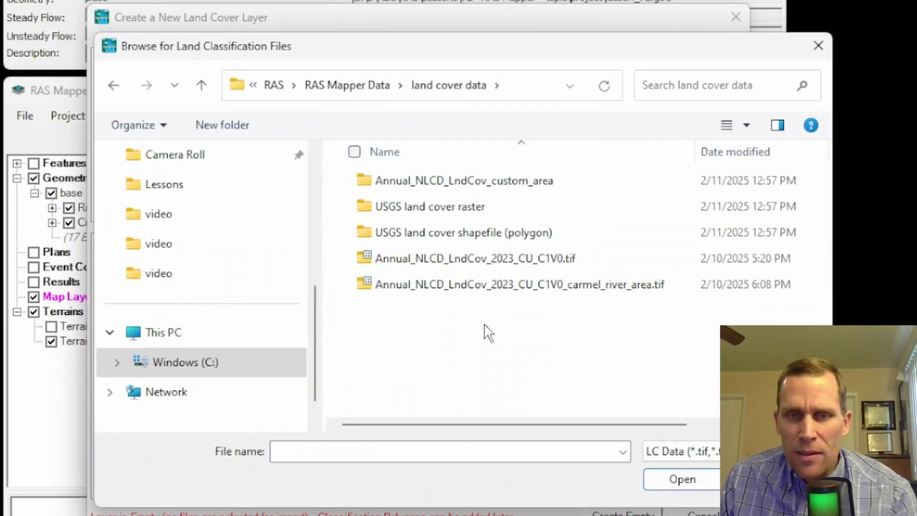
double_click(609, 285)
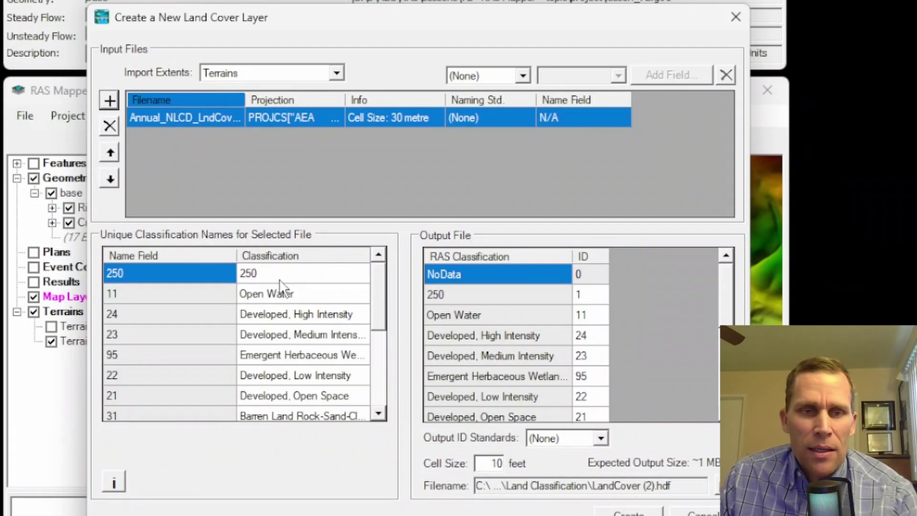
left_click_drag(276, 279, 335, 400)
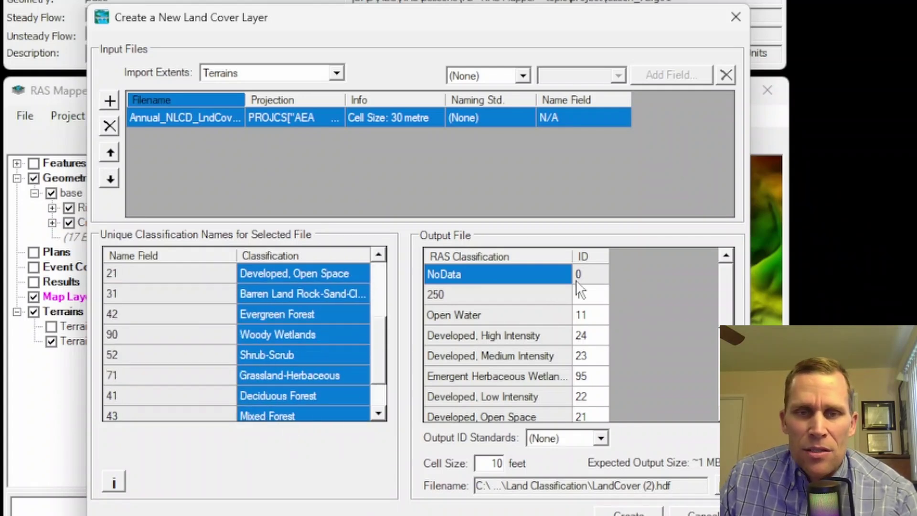
left_click(582, 276)
left_click_drag(582, 314, 598, 439)
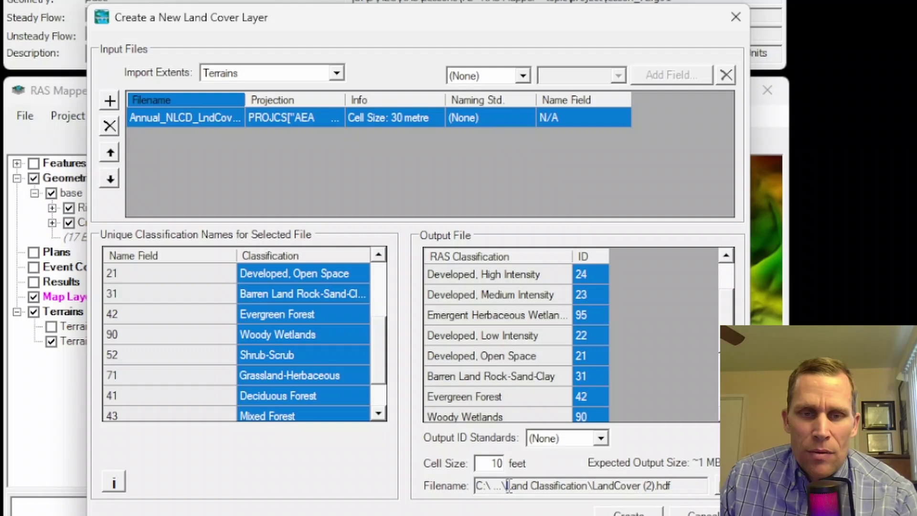
left_click_drag(509, 487, 679, 486)
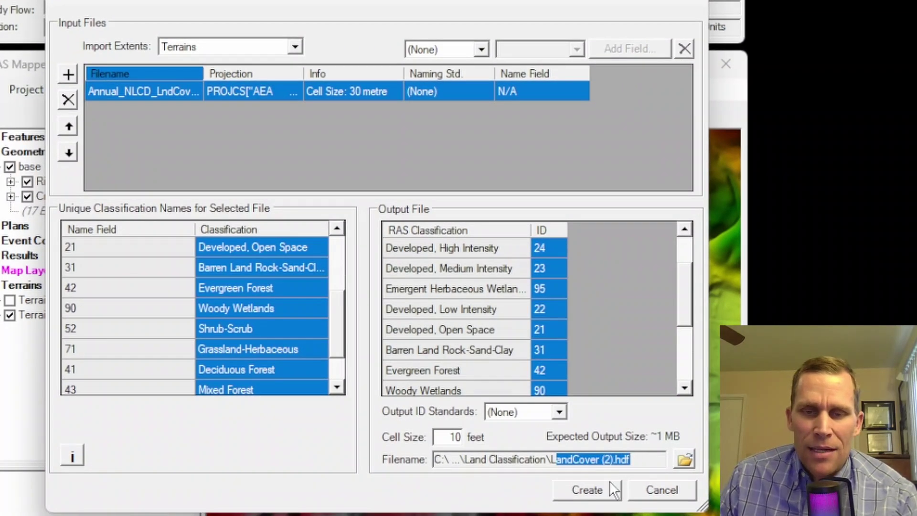
left_click(590, 490)
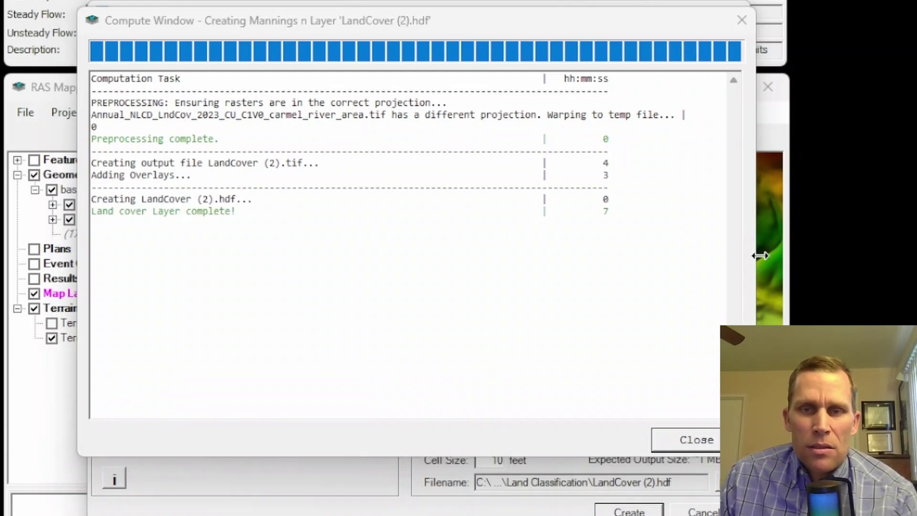
left_click(696, 440)
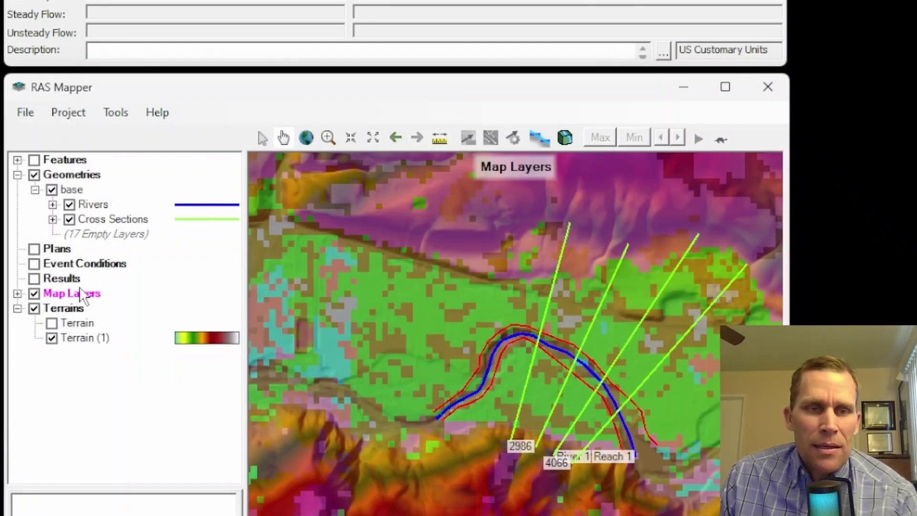
left_click(17, 294)
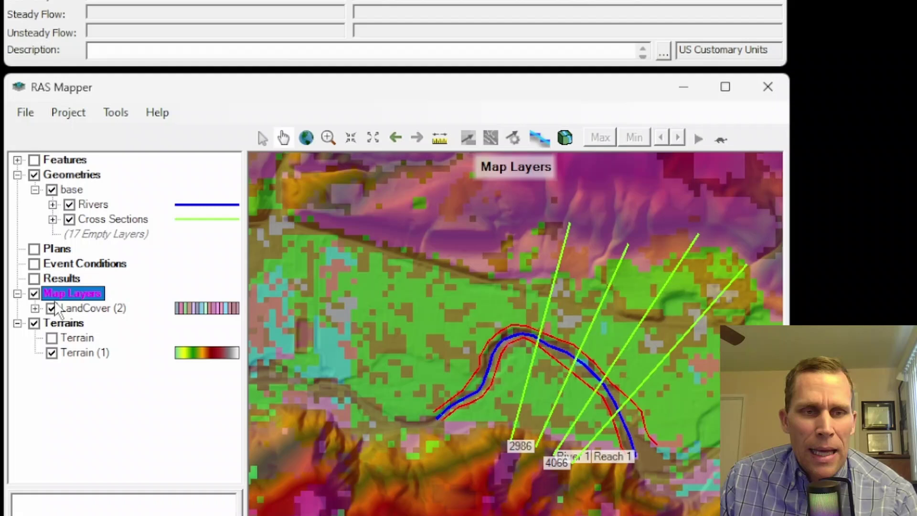
left_click(89, 310)
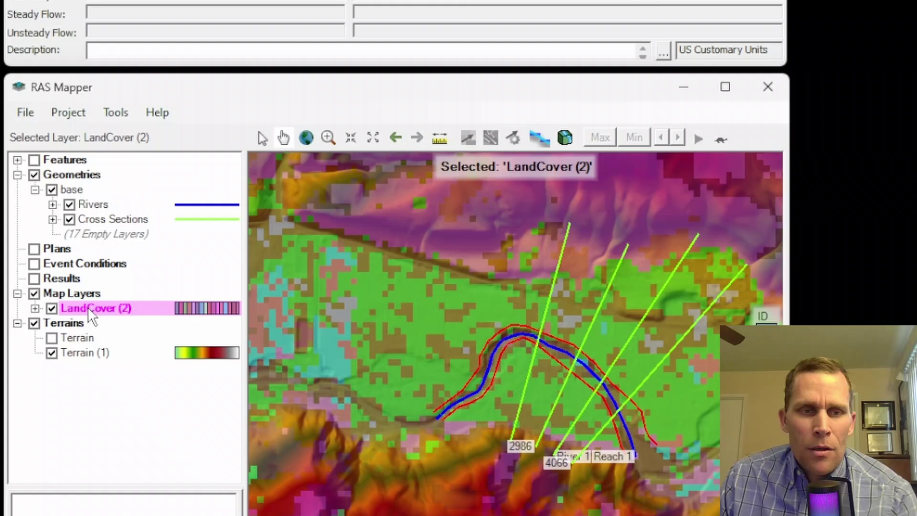
right_click(89, 309)
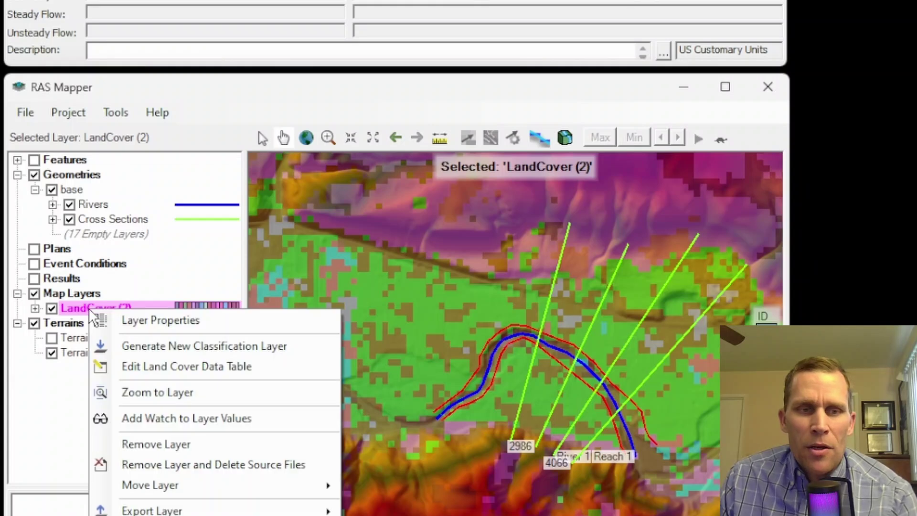
left_click(182, 369)
left_click_drag(345, 121, 411, 85)
left_click_drag(436, 152, 429, 363)
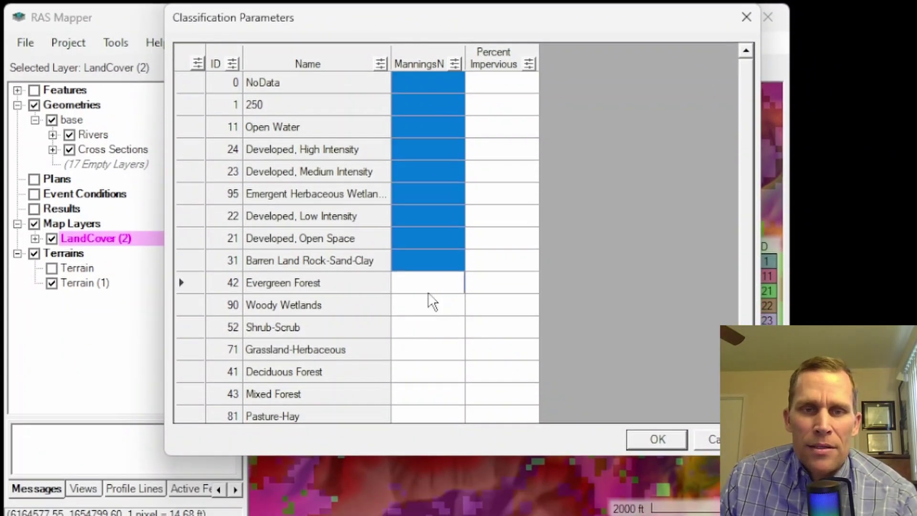
left_click_drag(433, 301, 440, 416)
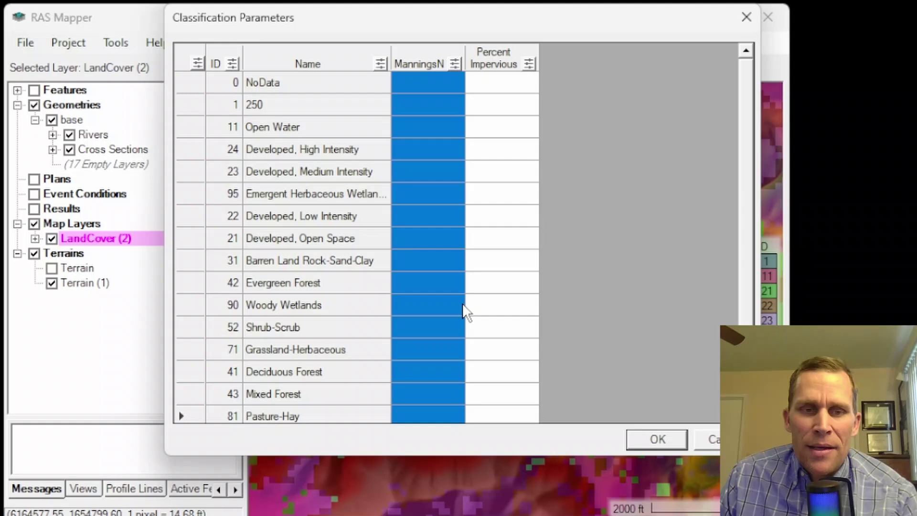
left_click_drag(512, 88, 523, 417)
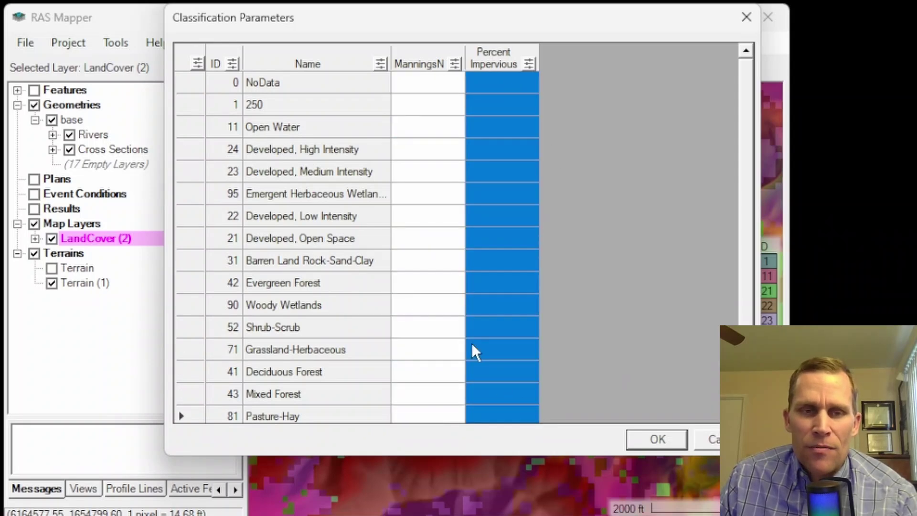
left_click_drag(280, 82, 317, 394)
left_click(680, 440)
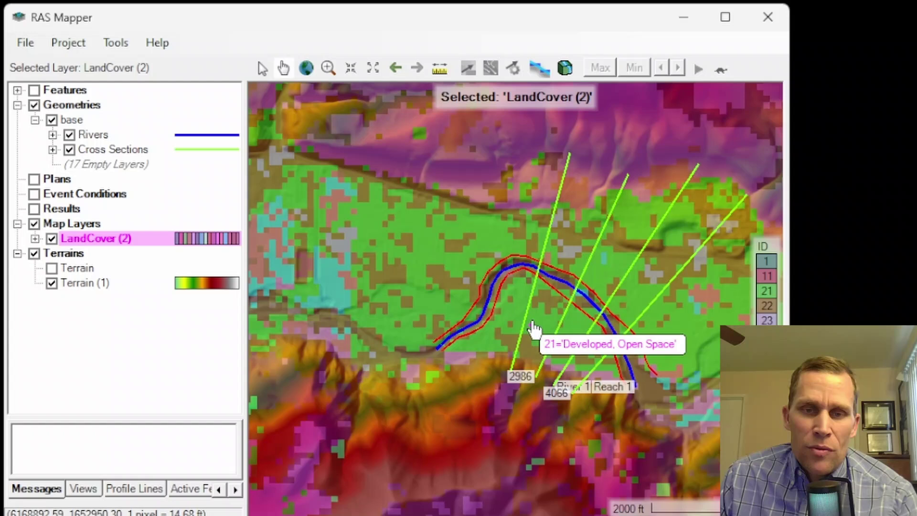
- Zoom in on the river bend to inspect the LandCover (2) floodplain cells
scroll(547, 359, "up", 3)
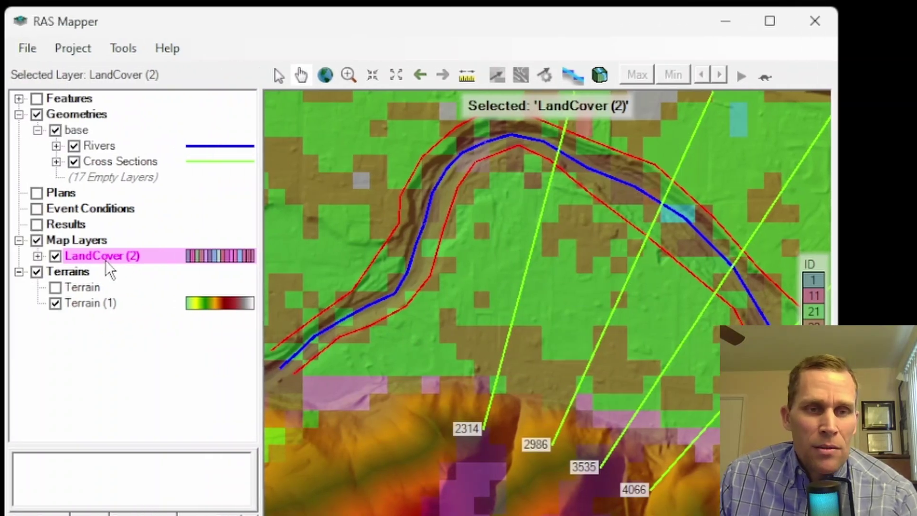
- Fill in Manning's n and percent impervious for every LandCover (2) class, e.g. Open Water 0.035 and 25
right_click(108, 269)
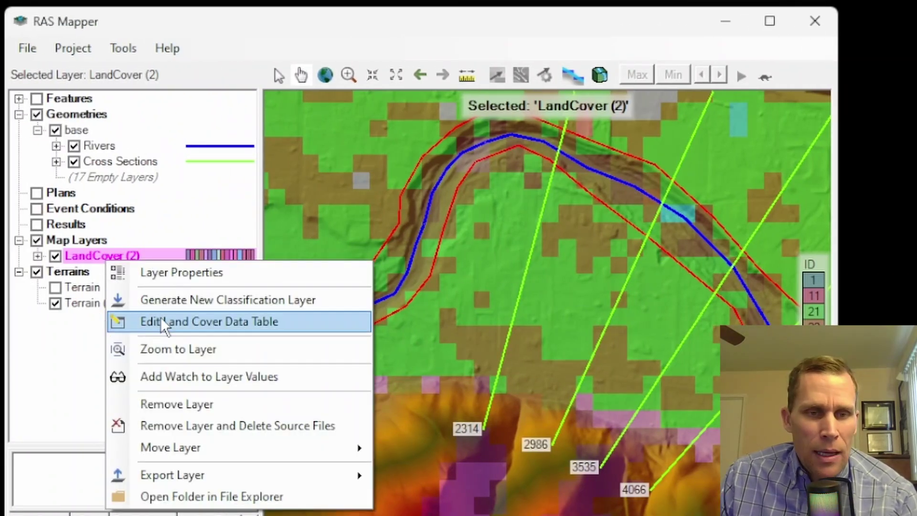
left_click(193, 323)
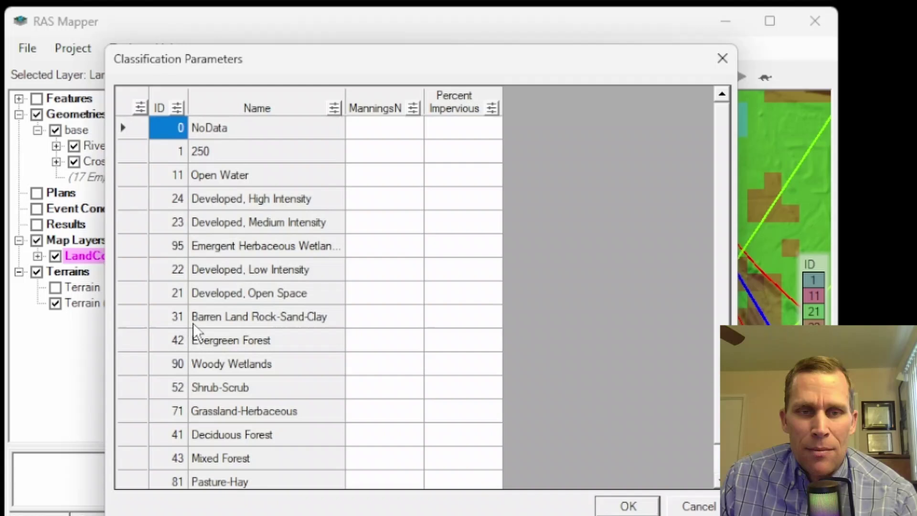
left_click(490, 99)
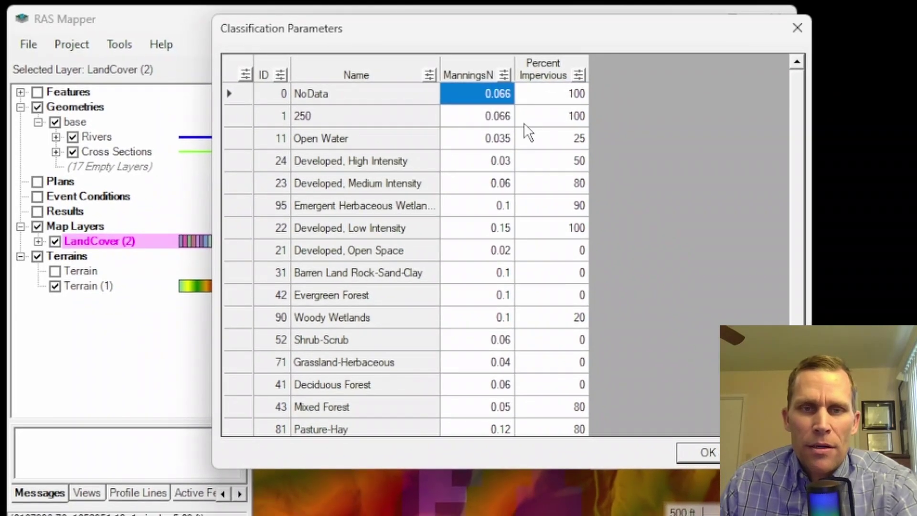
left_click(702, 454)
left_click_drag(546, 275, 530, 348)
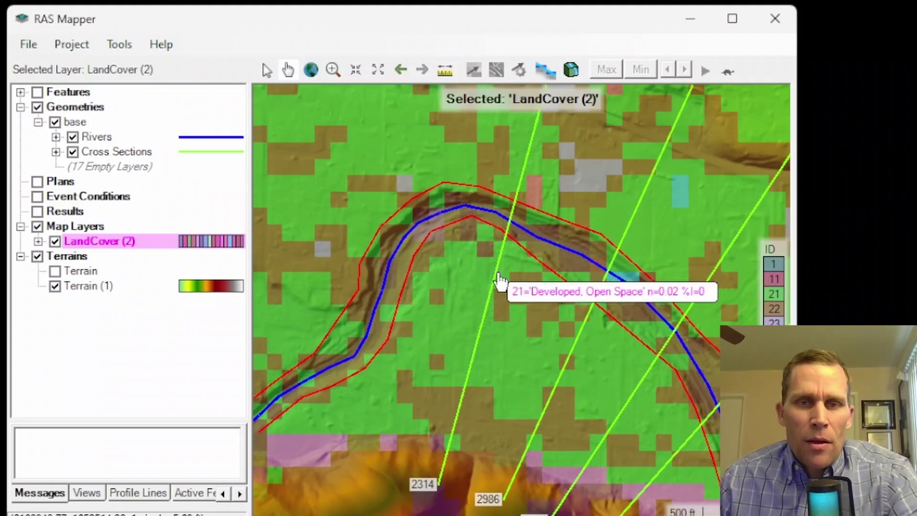
- Turn on the LandCover (2) Classification Polygons layer and start editing it
left_click(38, 242)
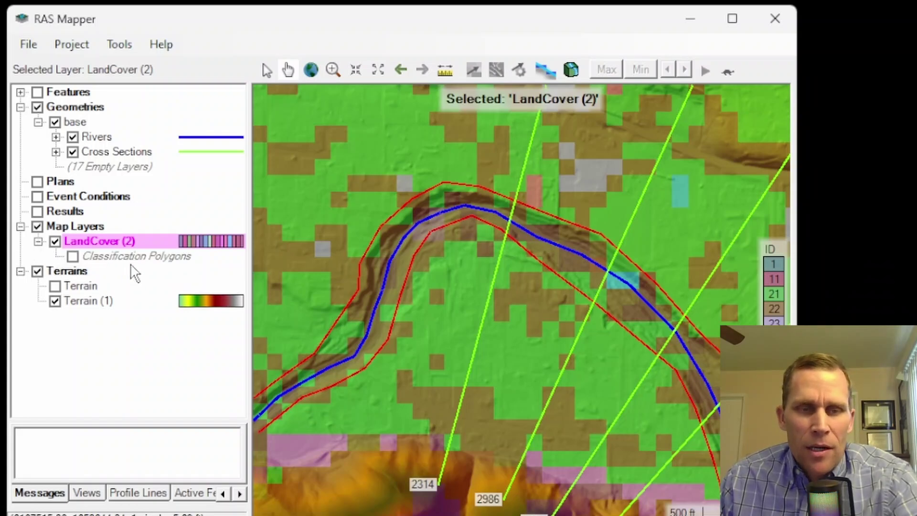
left_click(73, 256)
left_click(102, 257)
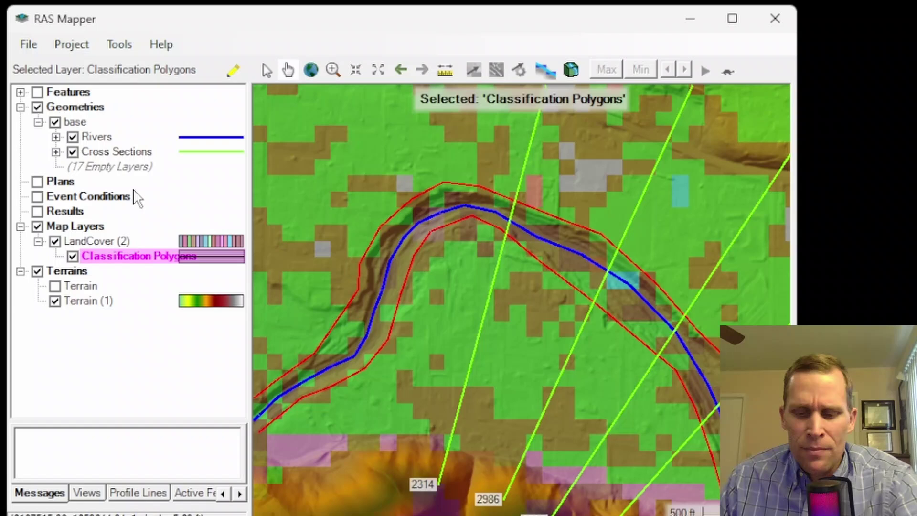
left_click(232, 71)
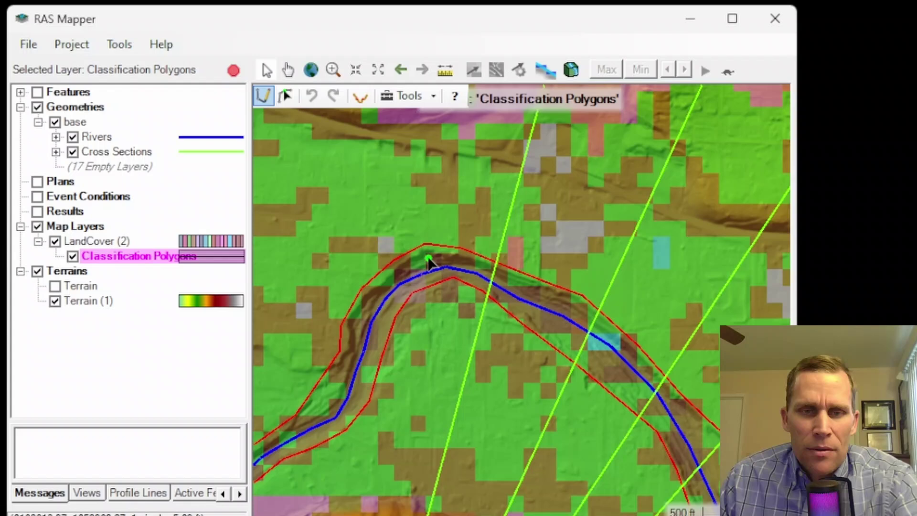
- Draw an override polygon enclosing the river bend
left_click_drag(462, 237, 456, 285)
left_click(481, 333)
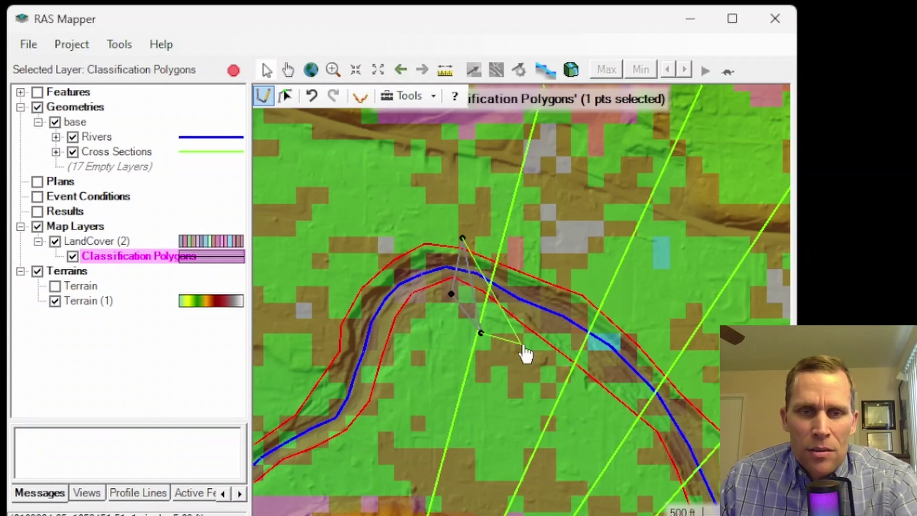
left_click(523, 344)
left_click(579, 323)
left_click(591, 250)
left_click(543, 215)
double_click(488, 208)
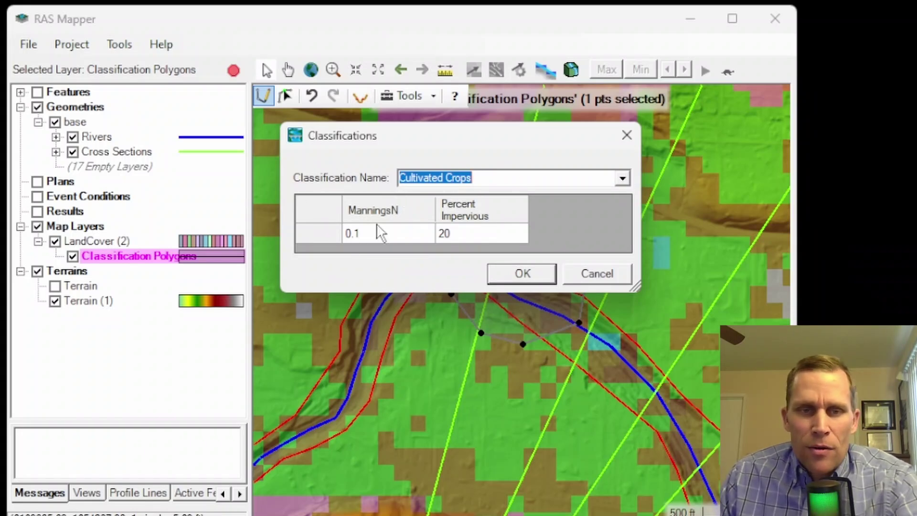
- Classify the new polygon as Grassland-Herbaceous, then stop editing and save the edits
left_click(623, 180)
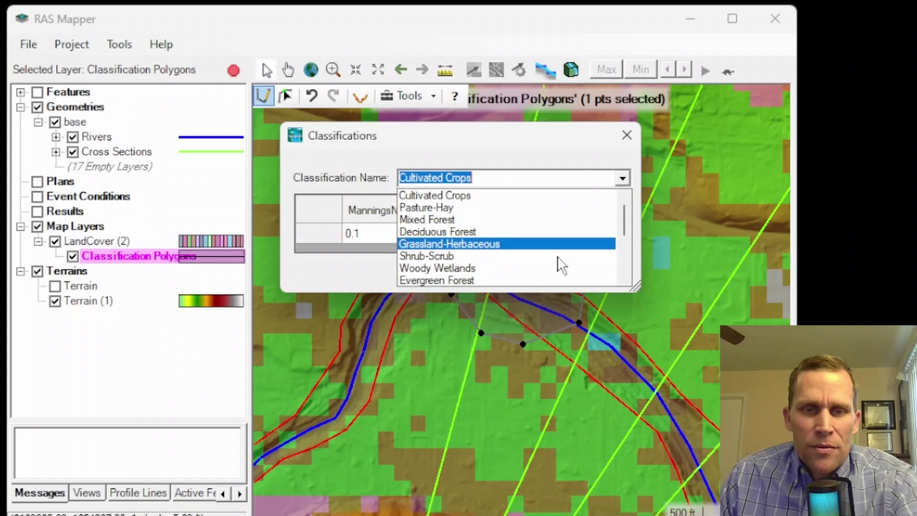
left_click(526, 243)
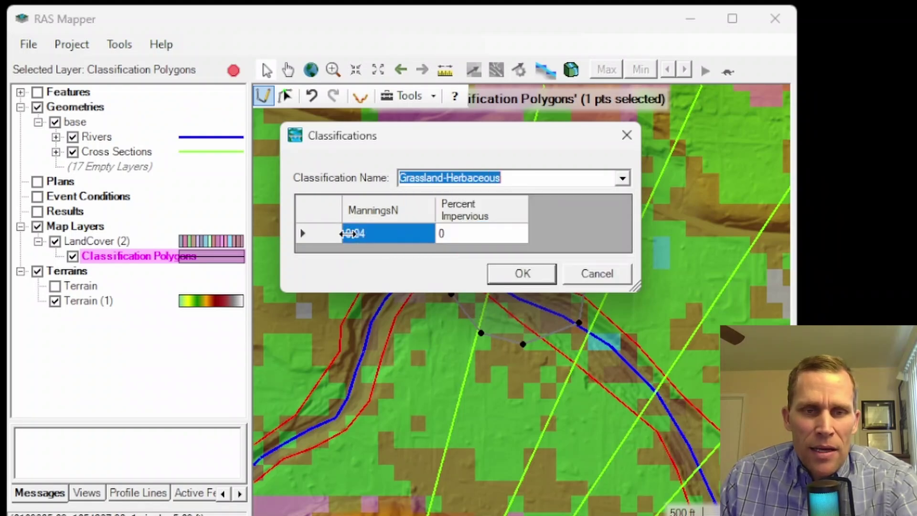
left_click(523, 275)
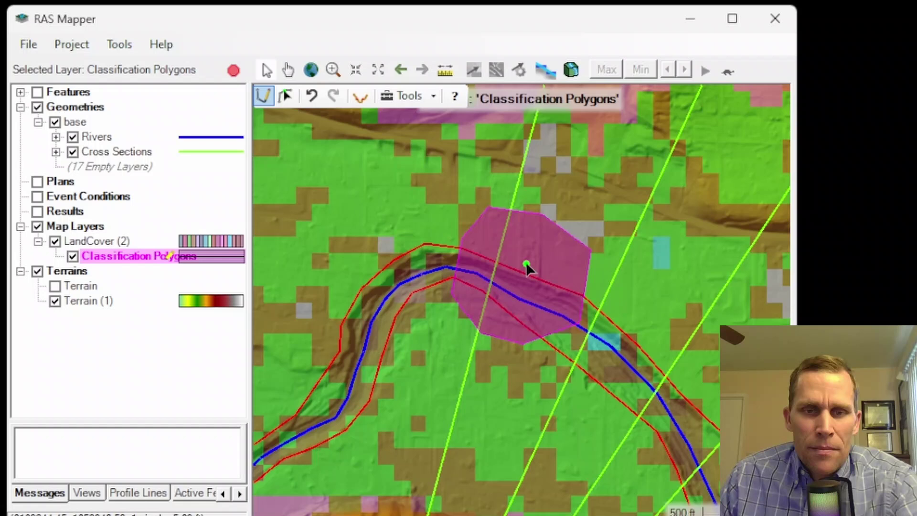
left_click(234, 71)
left_click(653, 263)
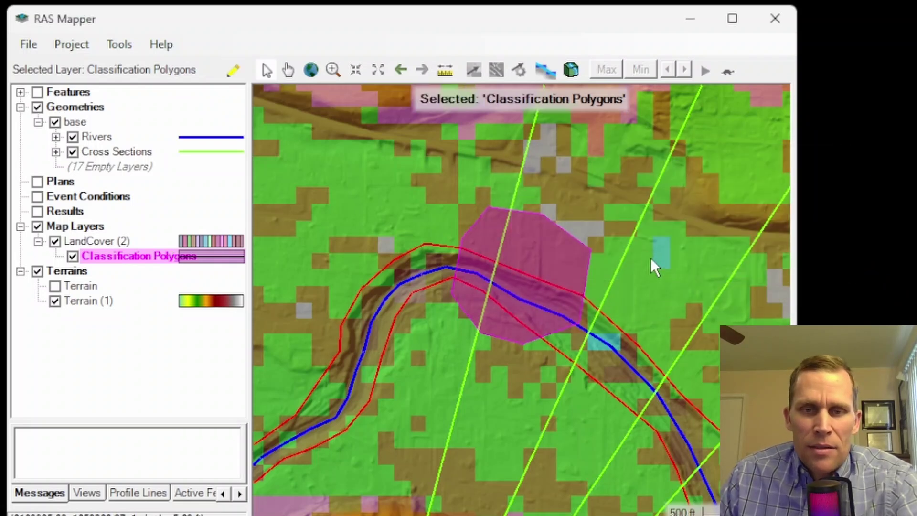
- Edit the base geometry and review its Manning's n Calibration Regions and Final n Values layers
right_click(72, 124)
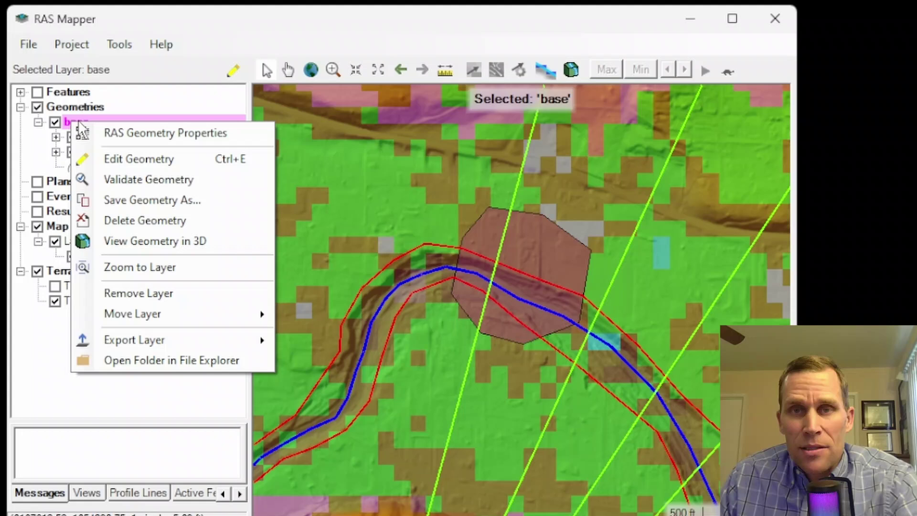
left_click(119, 159)
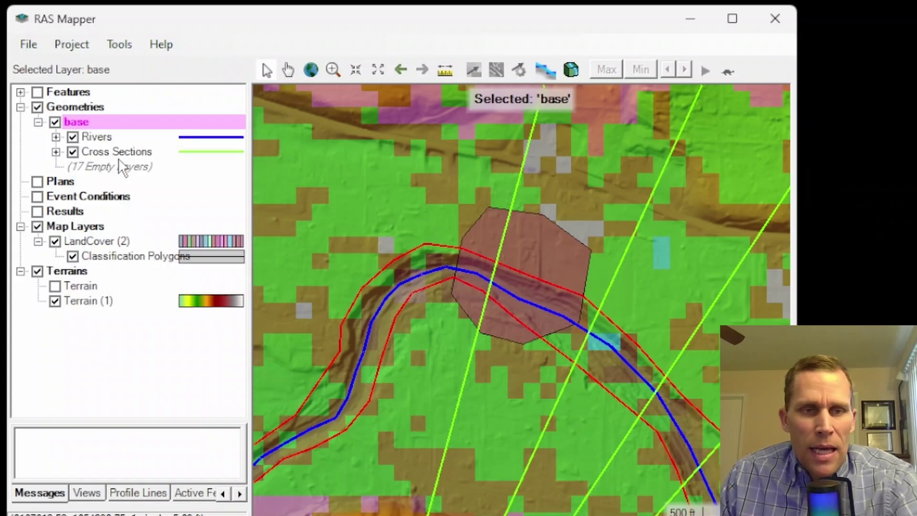
scroll(119, 159, "down", 3)
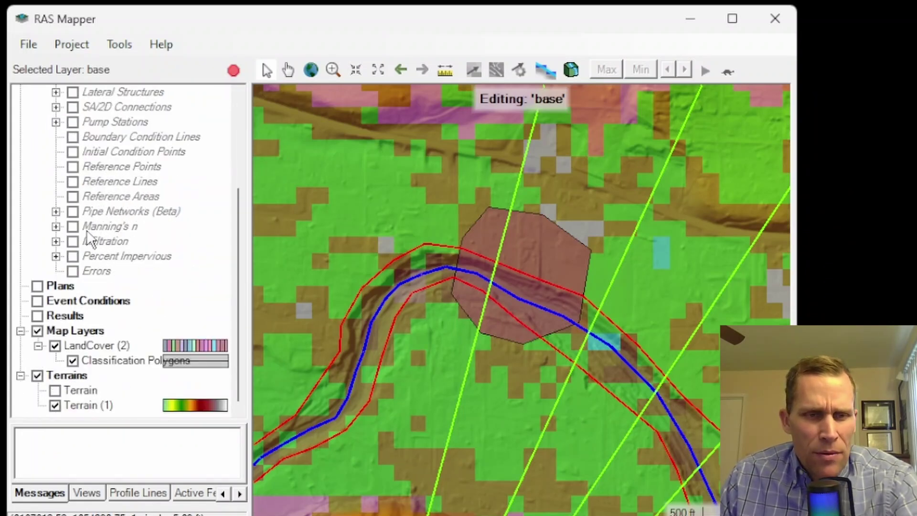
left_click(56, 226)
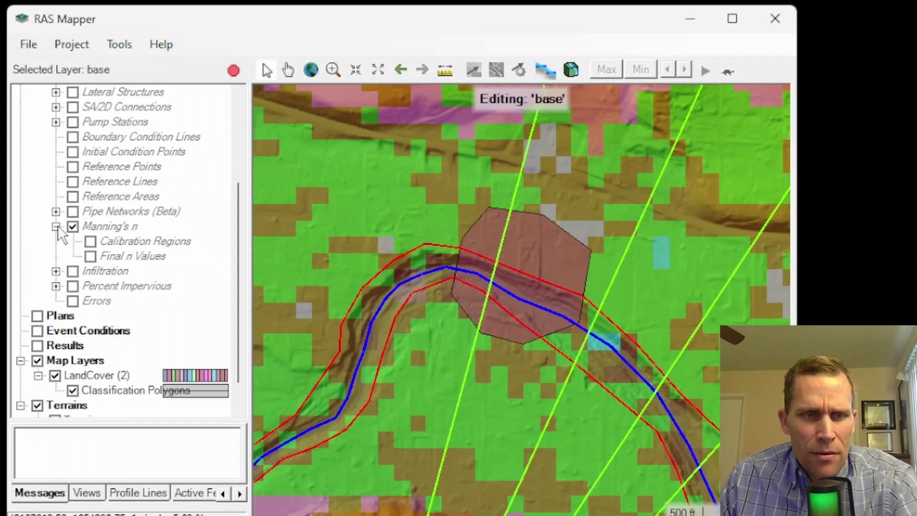
left_click(120, 243)
left_click(119, 257)
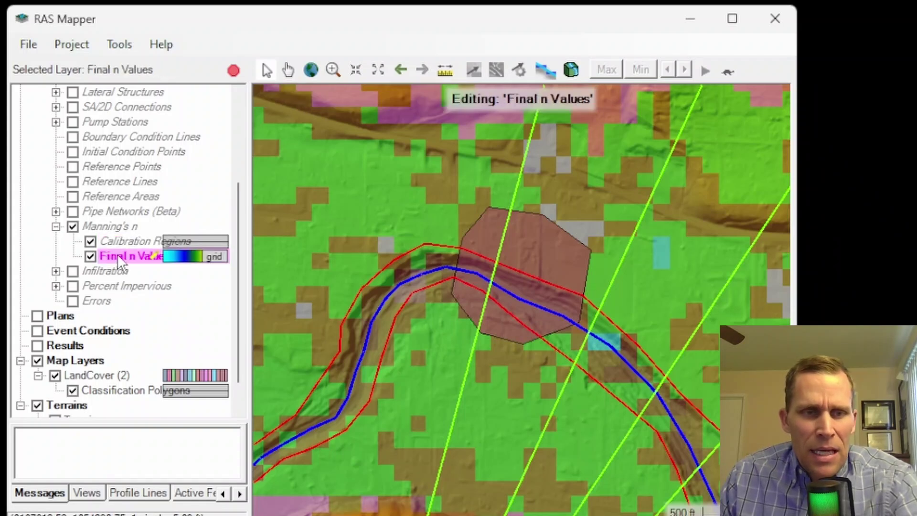
right_click(126, 257)
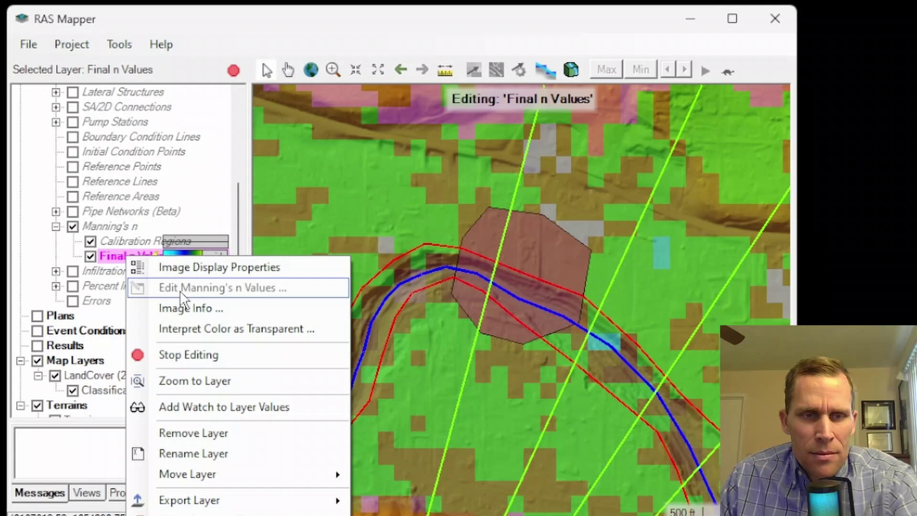
left_click(99, 257)
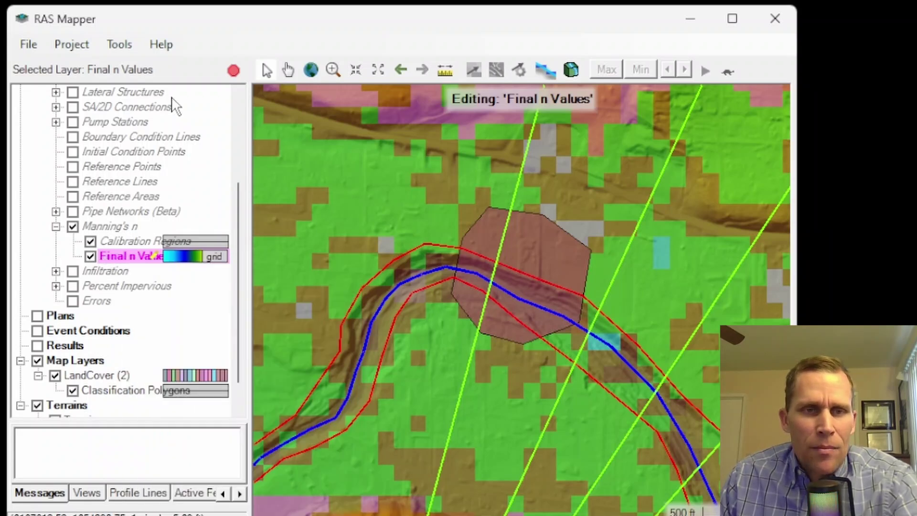
- Stop editing the base geometry and save its edits
left_click(100, 231)
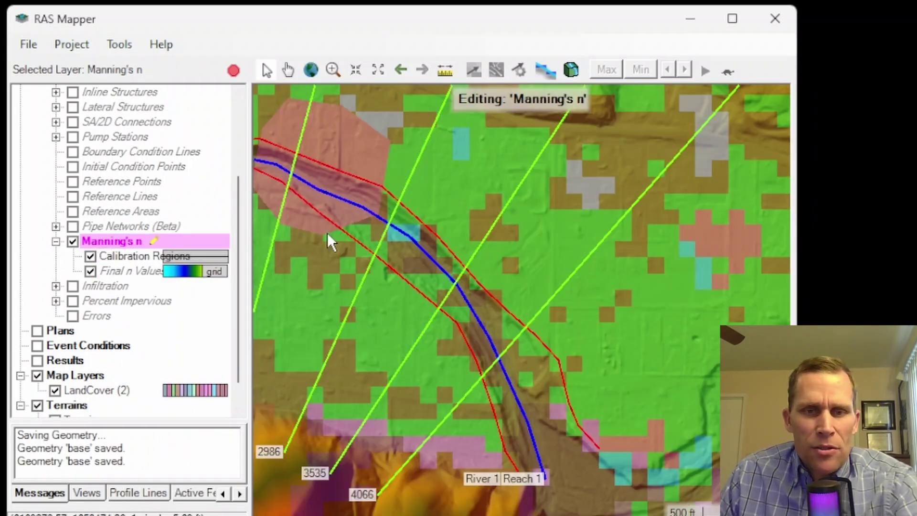
left_click(233, 71)
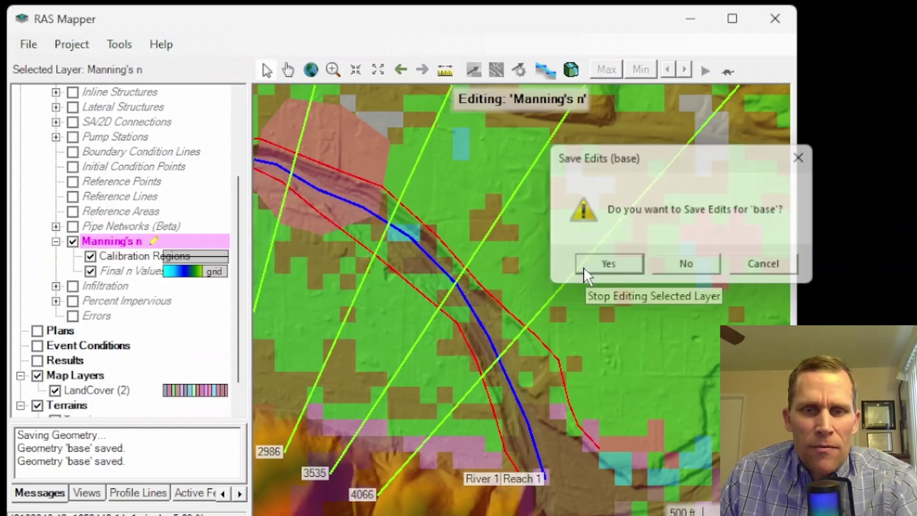
left_click(604, 263)
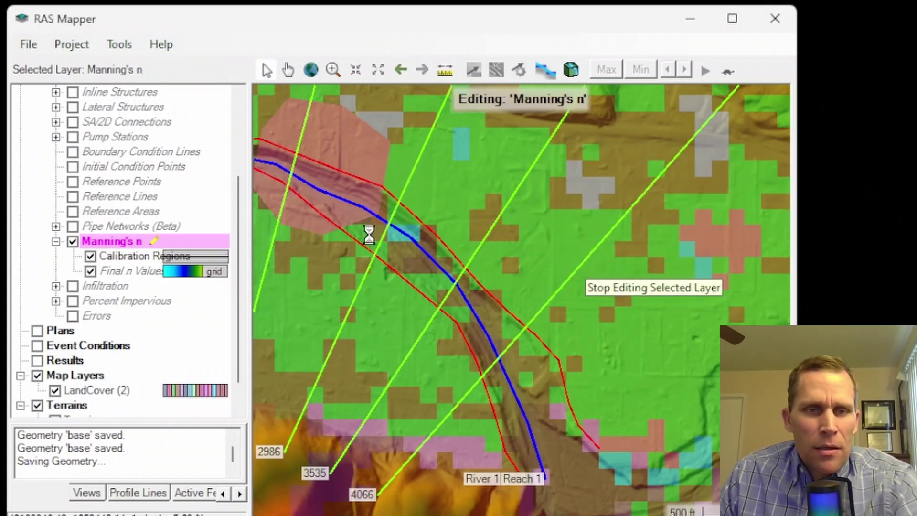
left_click(73, 43)
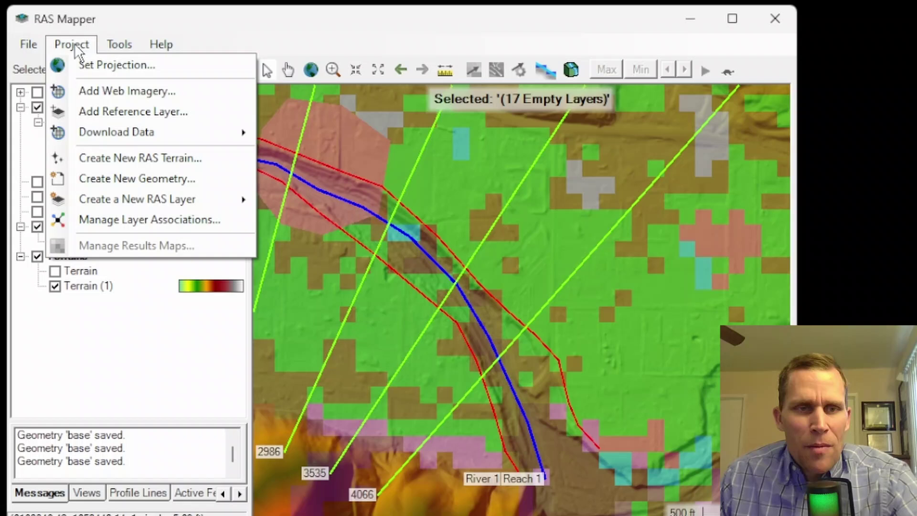
- Associate base with Terrain, LandCover (2) for Manning's n and % impervious, and no infiltration layer
left_click(125, 220)
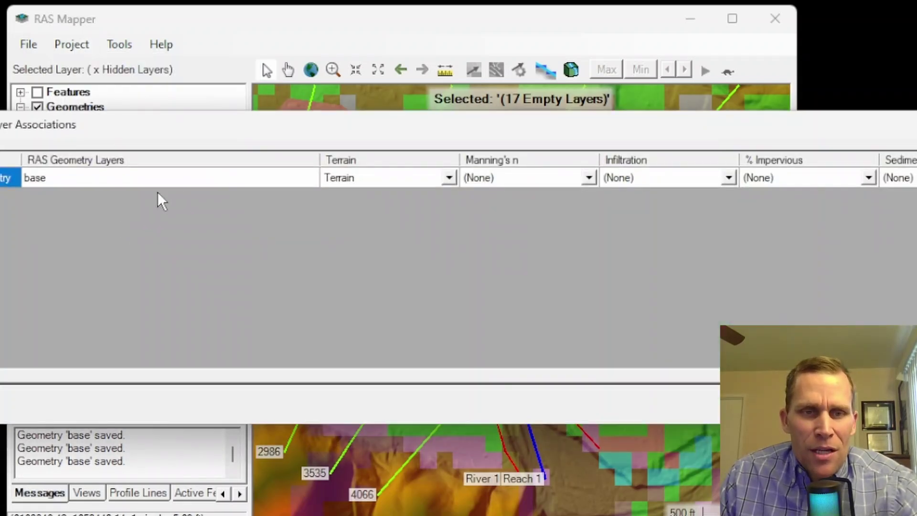
left_click_drag(205, 128, 334, 44)
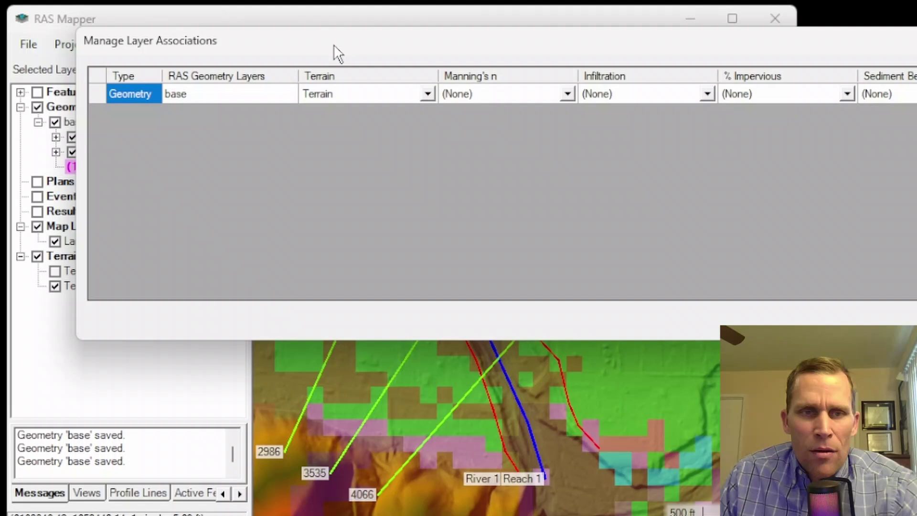
left_click(196, 96)
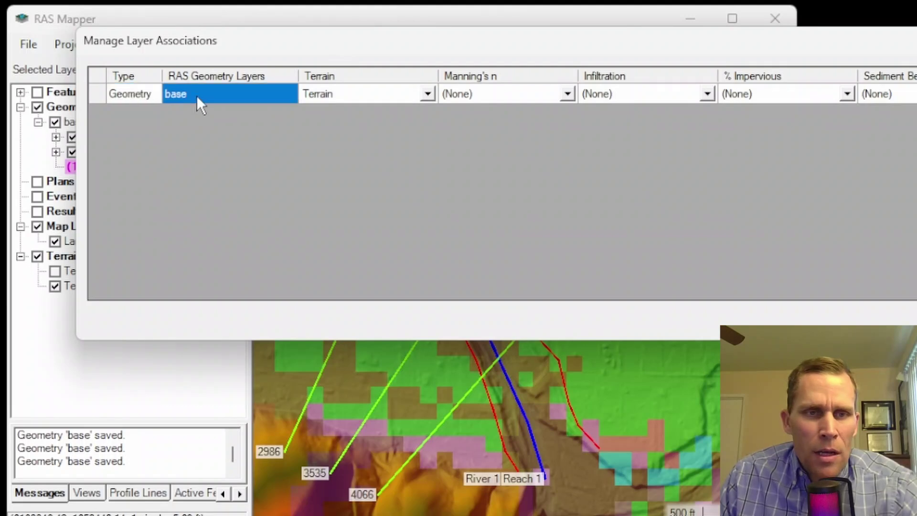
left_click(380, 94)
left_click(377, 111)
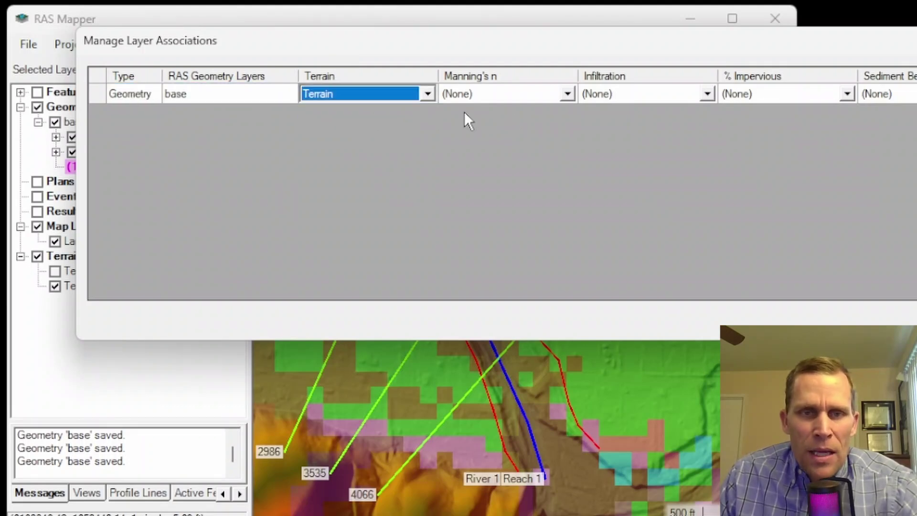
left_click(566, 93)
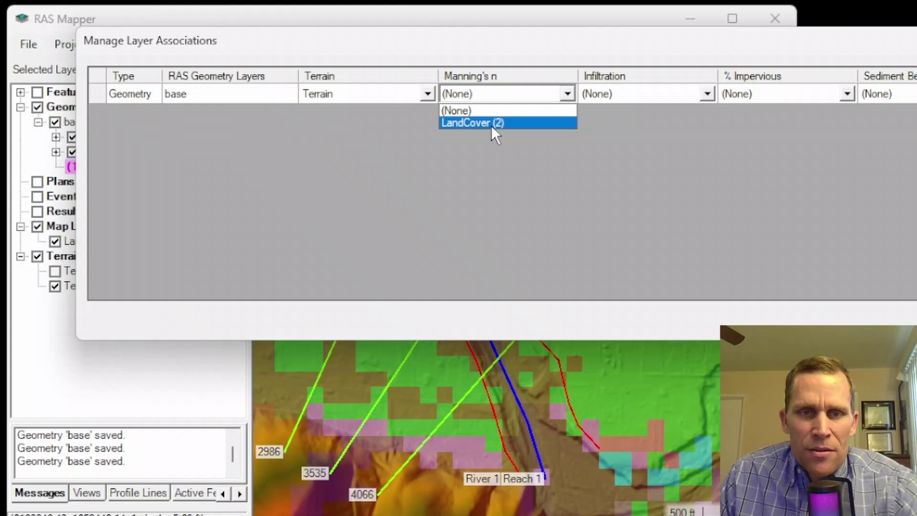
left_click(491, 125)
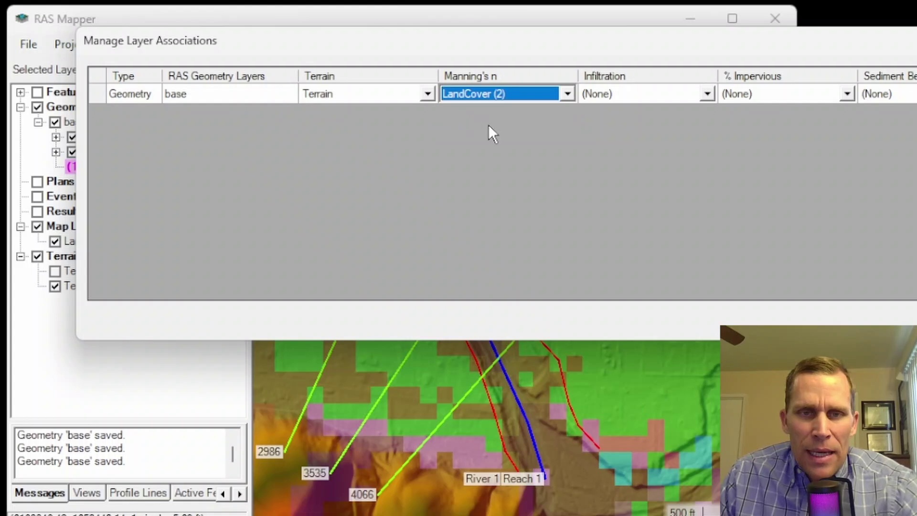
left_click(706, 91)
left_click(706, 91)
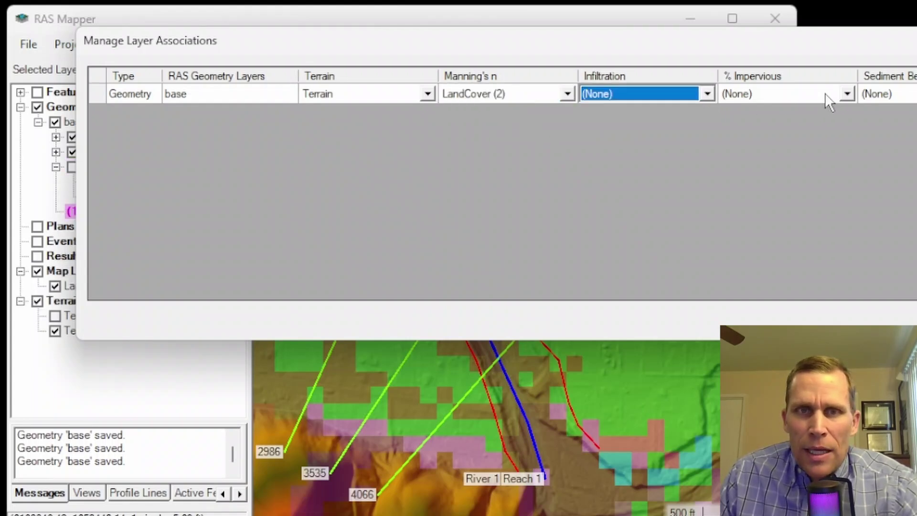
left_click(847, 94)
left_click(845, 95)
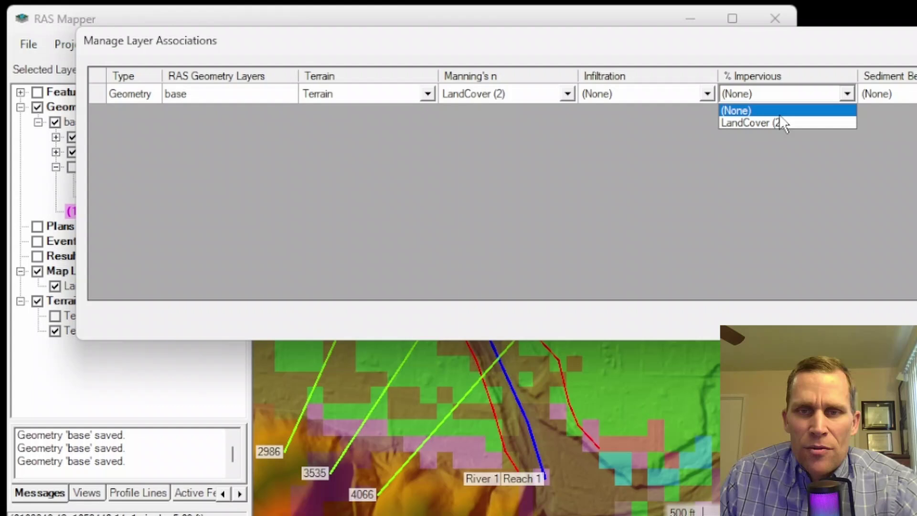
left_click(765, 124)
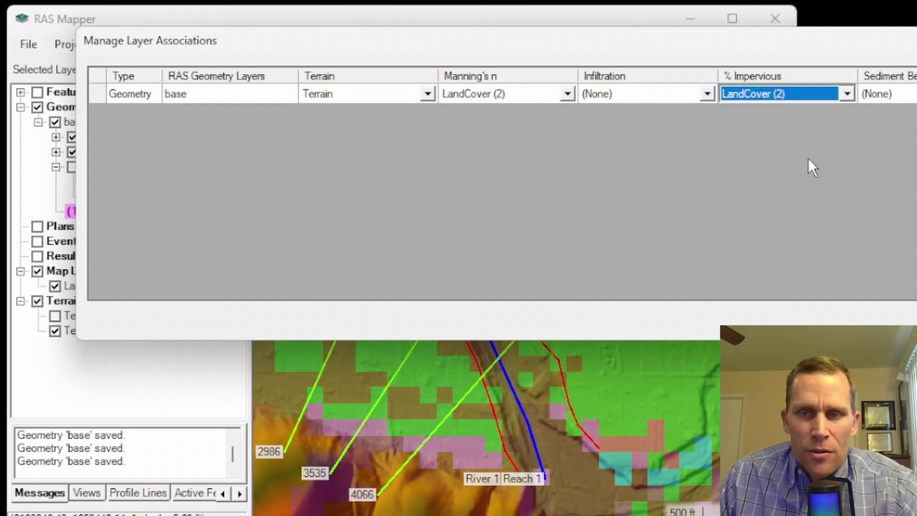
key("Return")
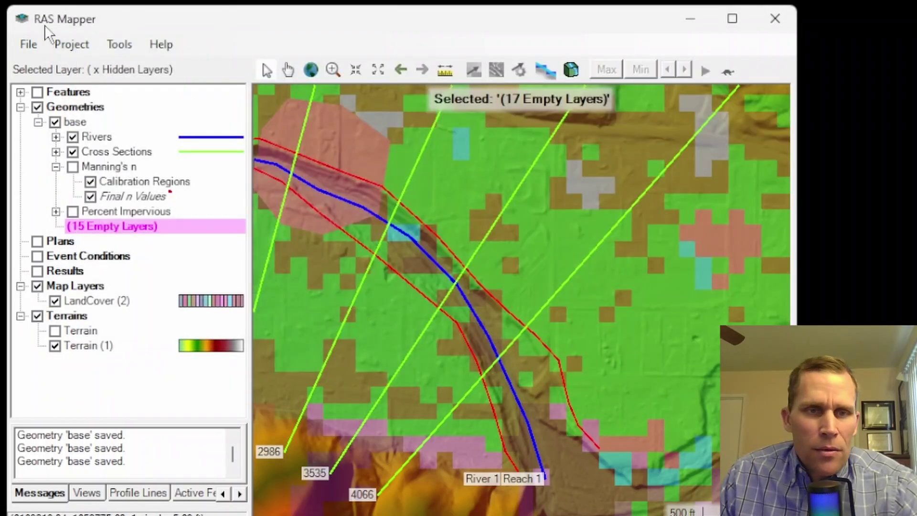
left_click(114, 182)
right_click(115, 183)
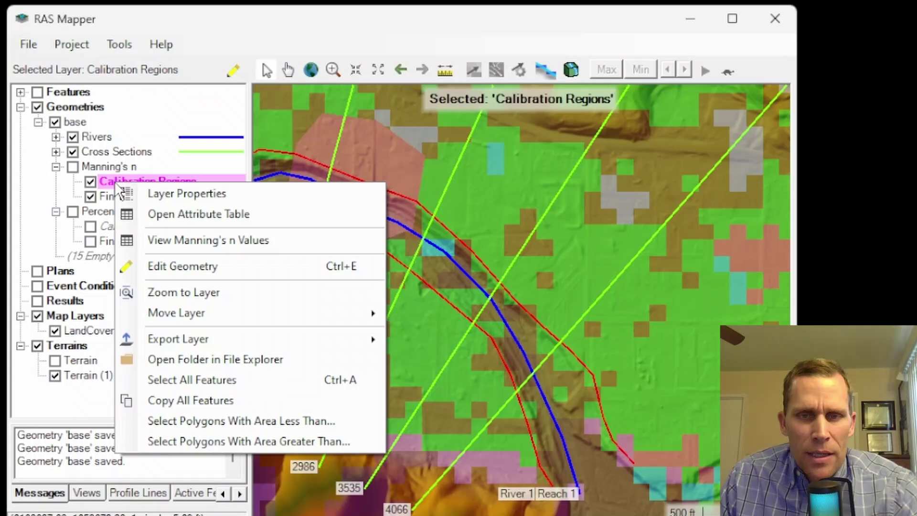
left_click(174, 240)
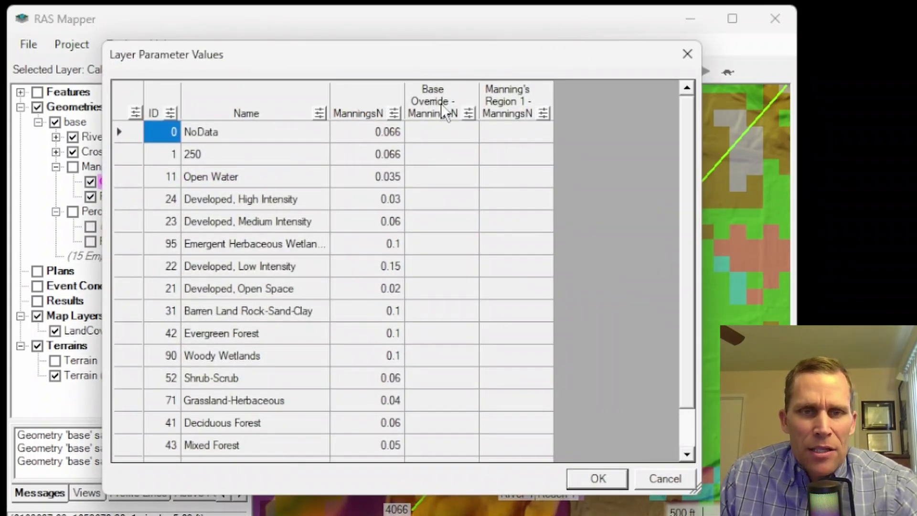
left_click(449, 130)
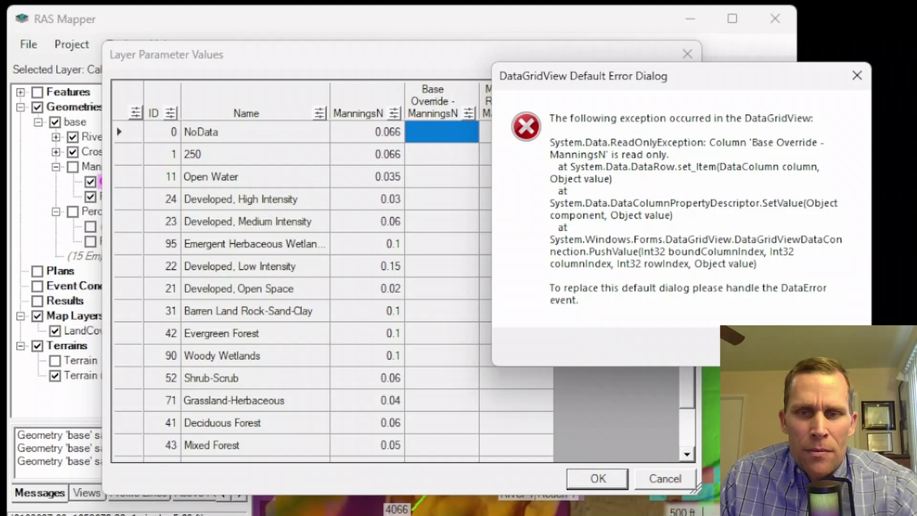
key("Return")
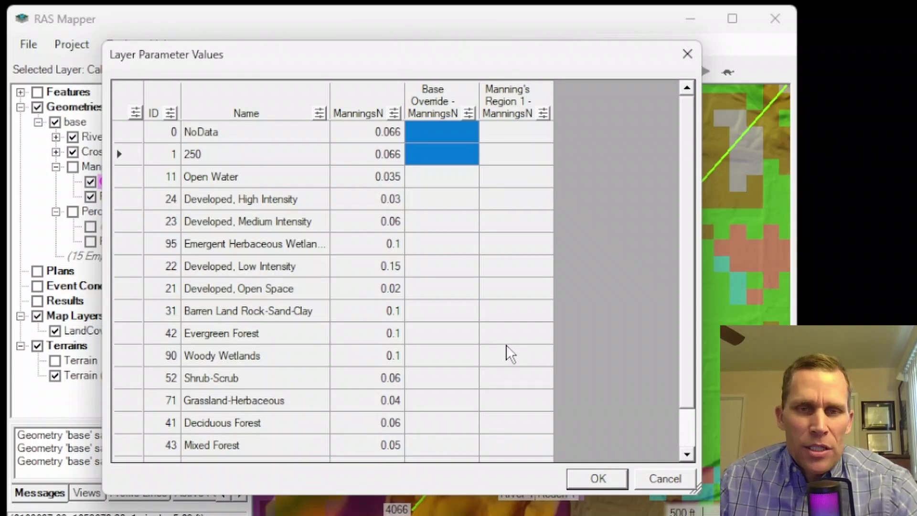
key("ctrl+v")
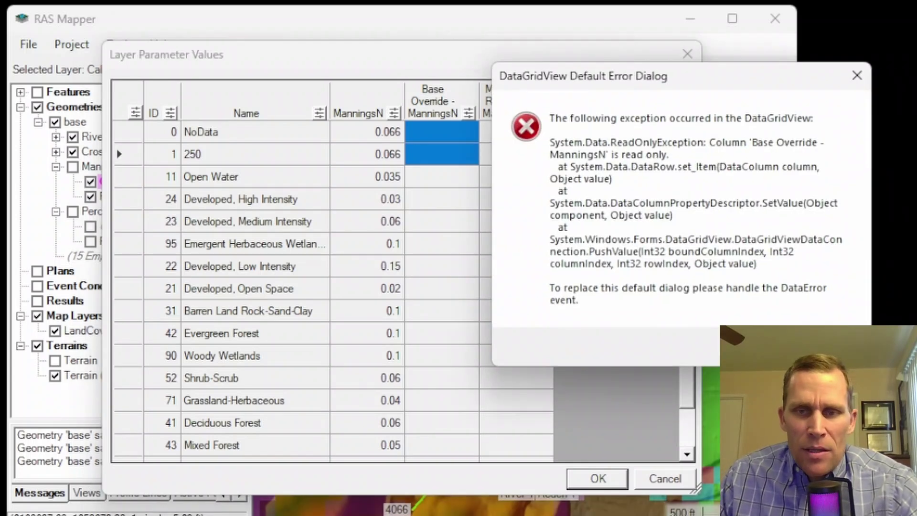
key("Return")
left_click(442, 266)
key("ctrl+v")
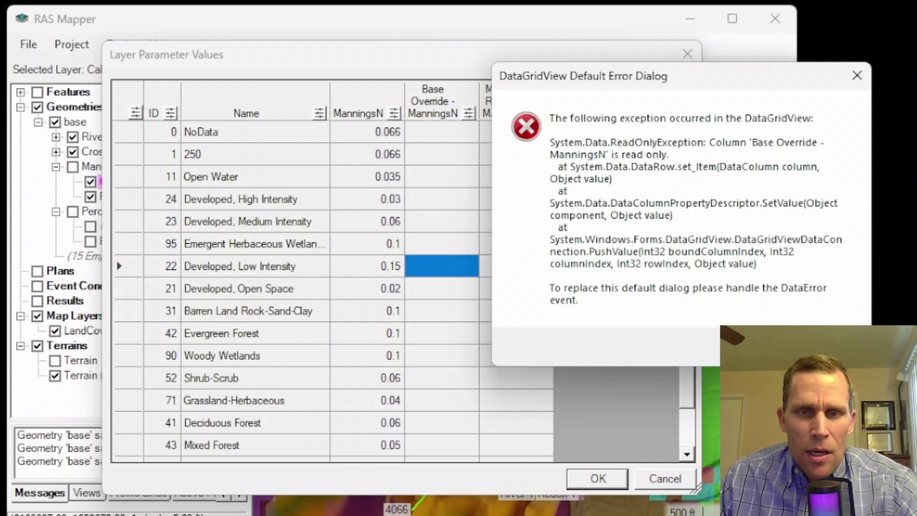
key("Return")
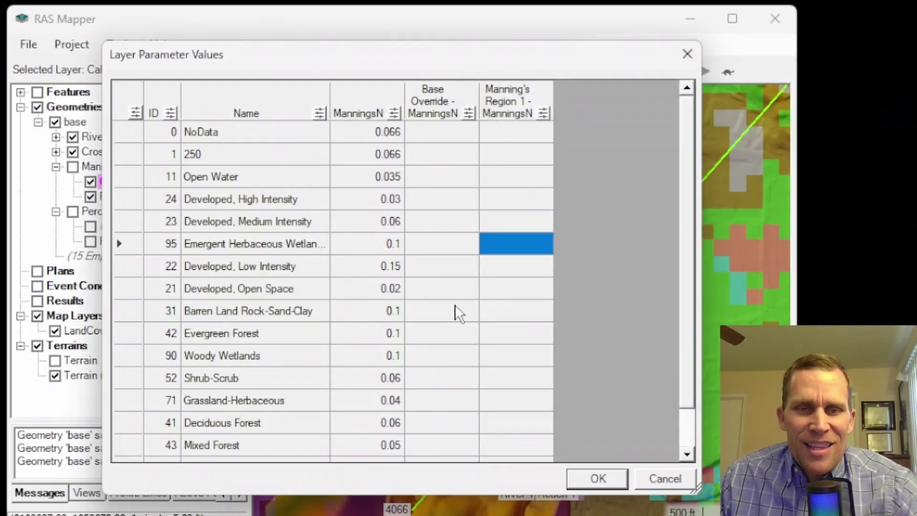
left_click(643, 478)
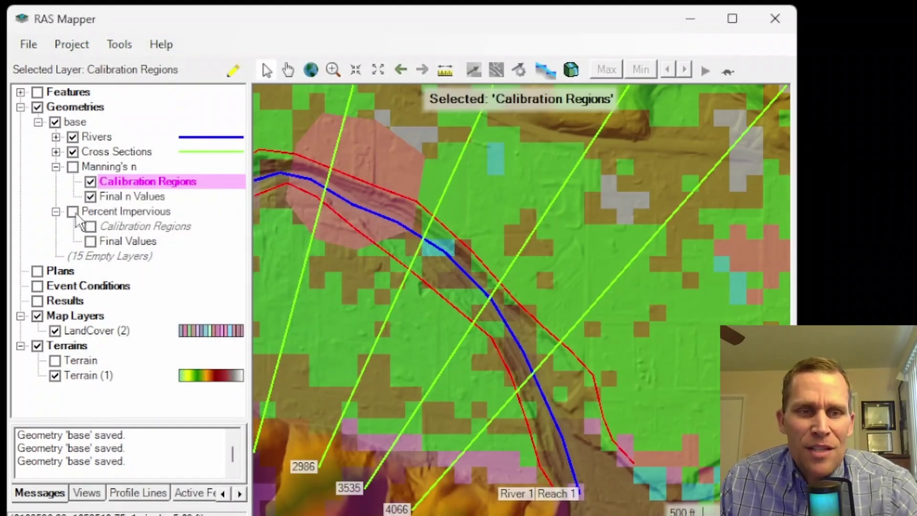
- Draw Polygon 1 in Percent Impervious Calibration Regions across the river near the lower cross sections
left_click(115, 230)
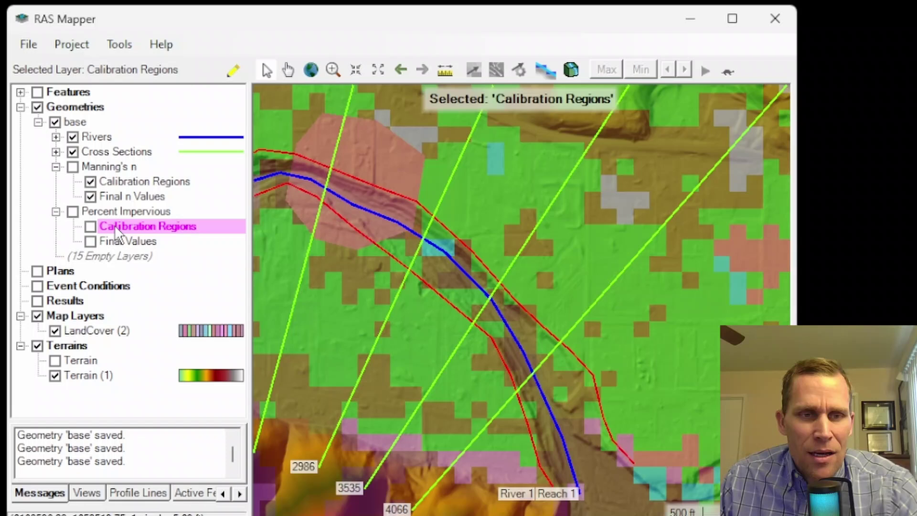
right_click(118, 229)
left_click(165, 263)
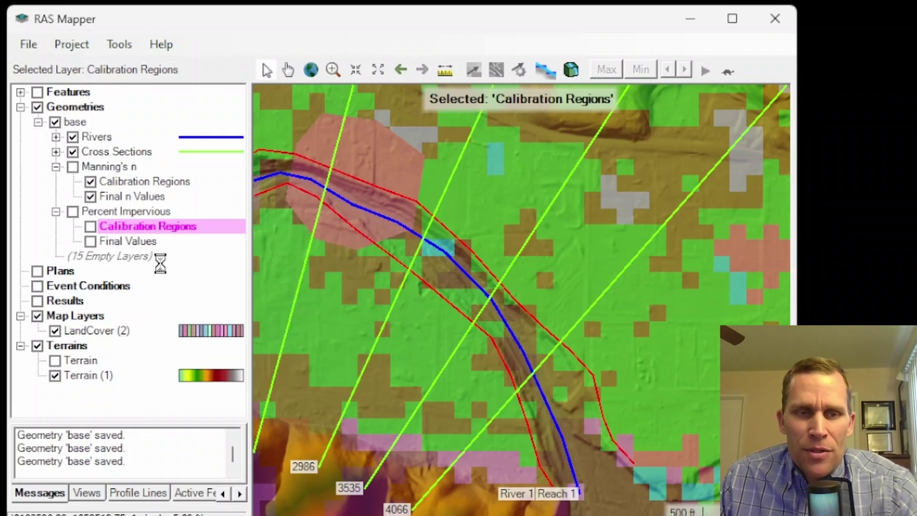
left_click(394, 315)
left_click(413, 400)
left_click(470, 455)
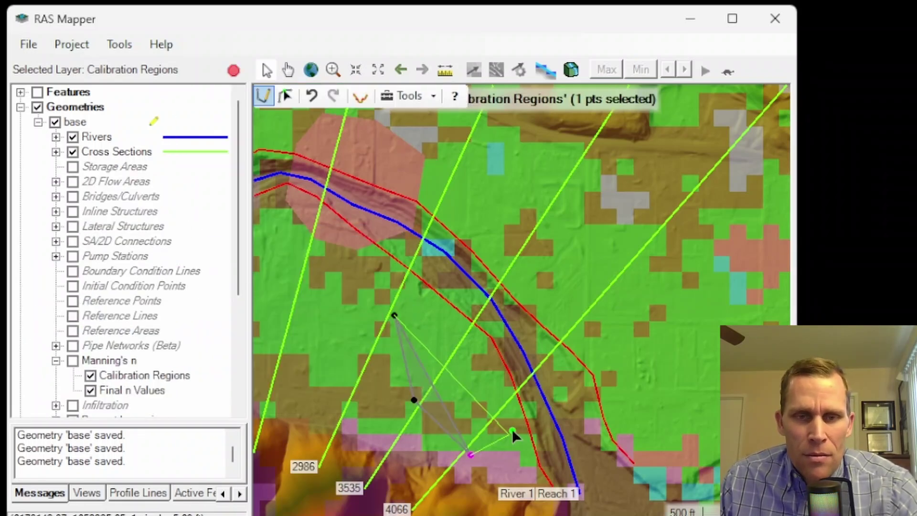
left_click(524, 412)
double_click(516, 348)
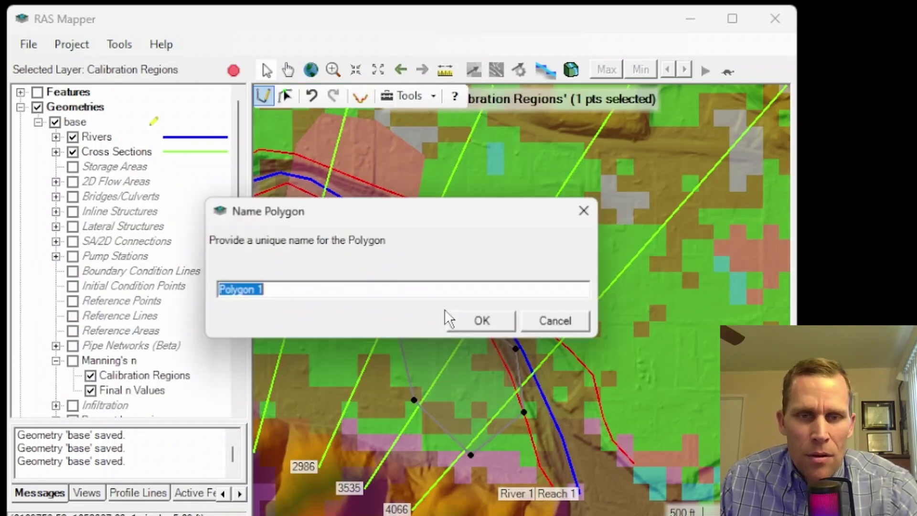
left_click(471, 319)
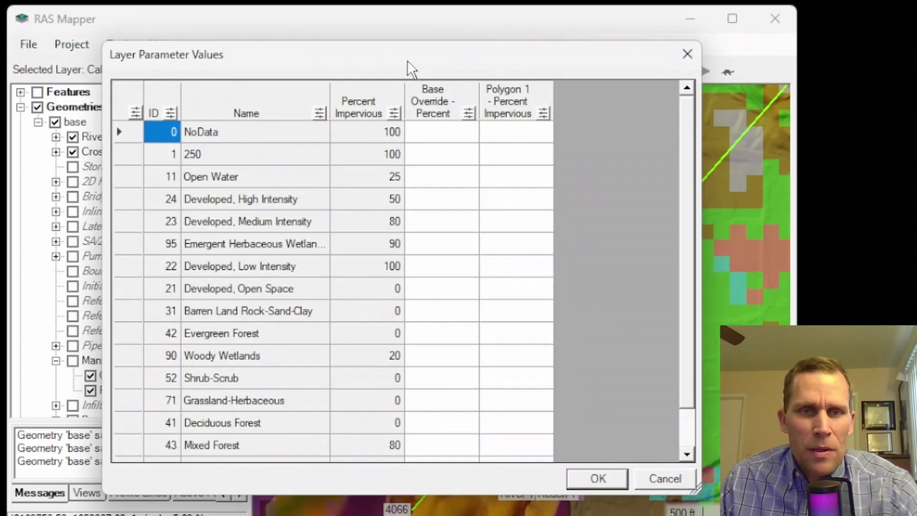
- Give Developed, High Intensity a base override of 50 and 40 in Polygon 1
left_click_drag(408, 60, 547, 29)
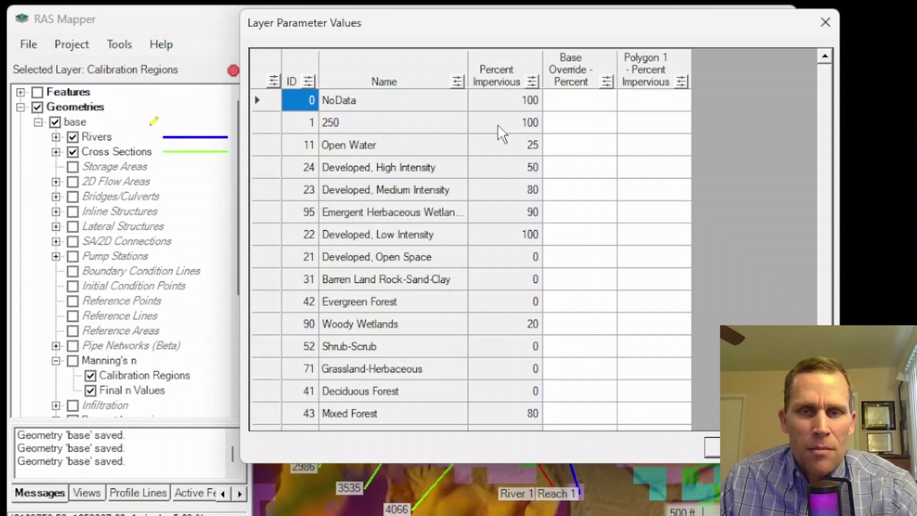
left_click(573, 107)
left_click(577, 126)
left_click(570, 105)
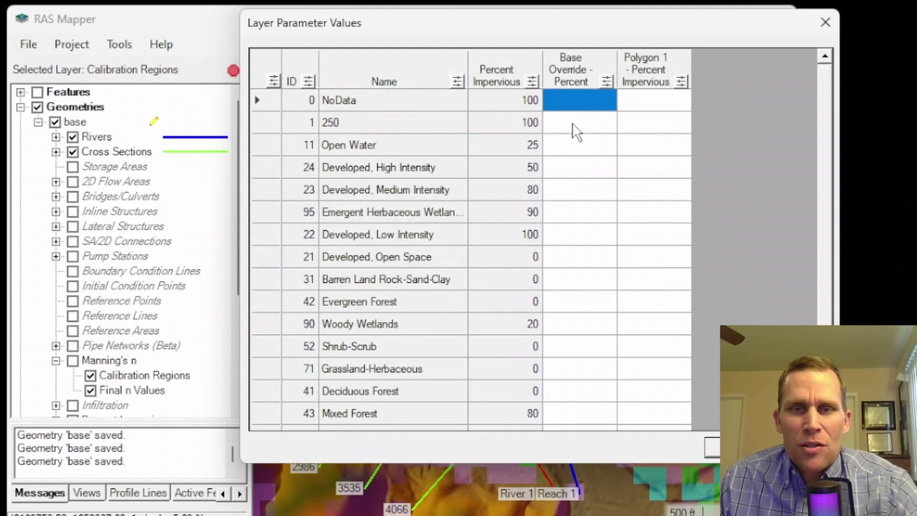
left_click(576, 132)
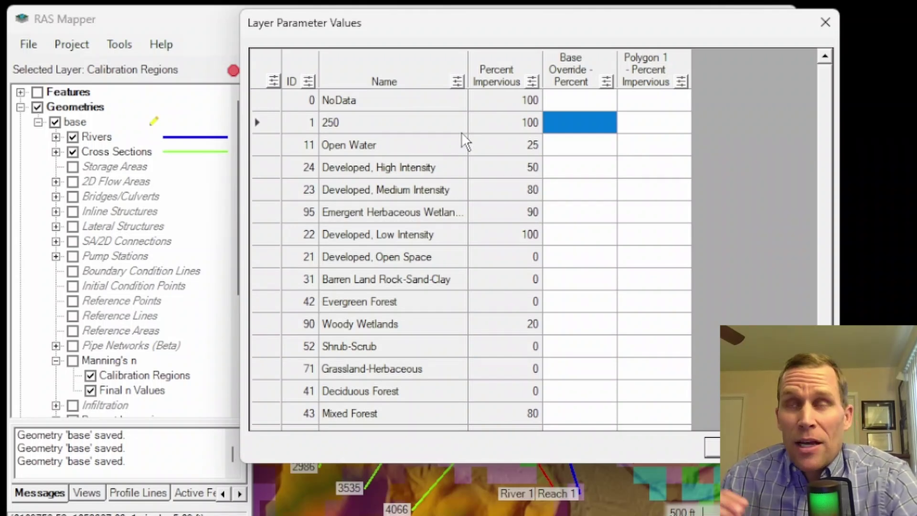
left_click(560, 99)
left_click(406, 168)
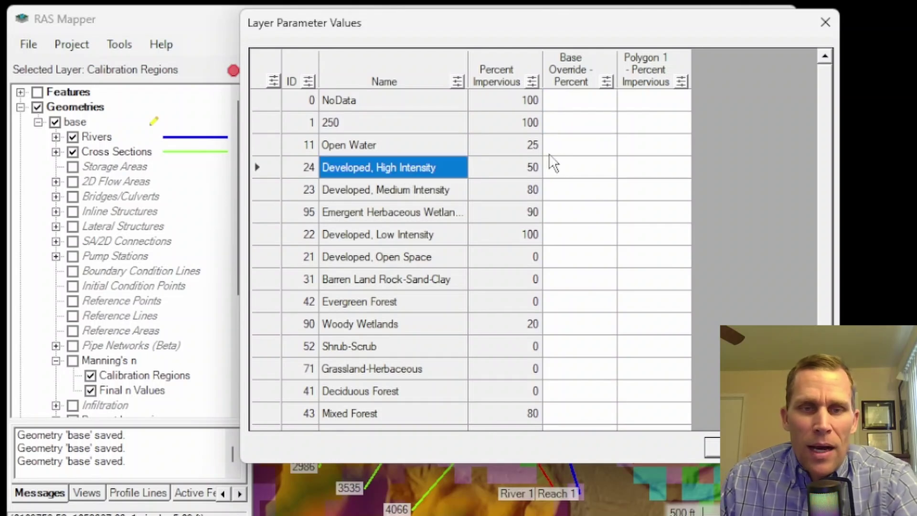
left_click(583, 168)
type("50")
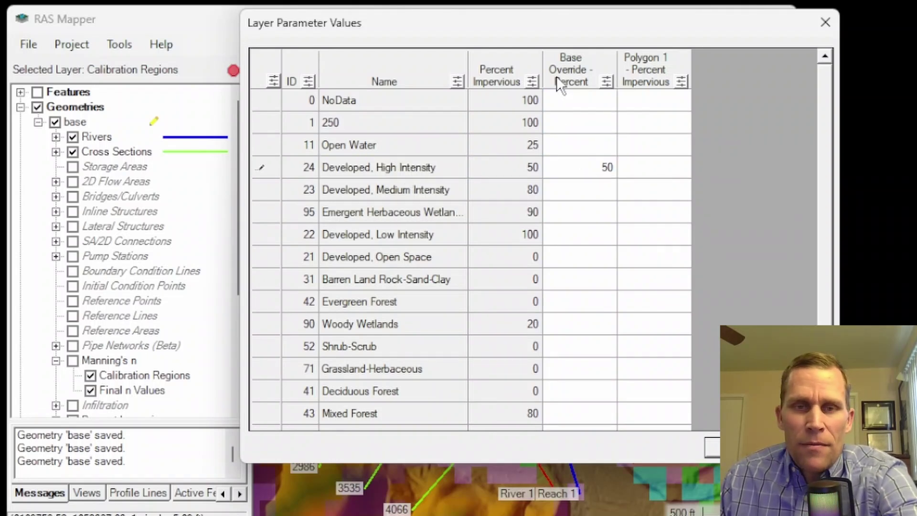
left_click(650, 168)
type("40")
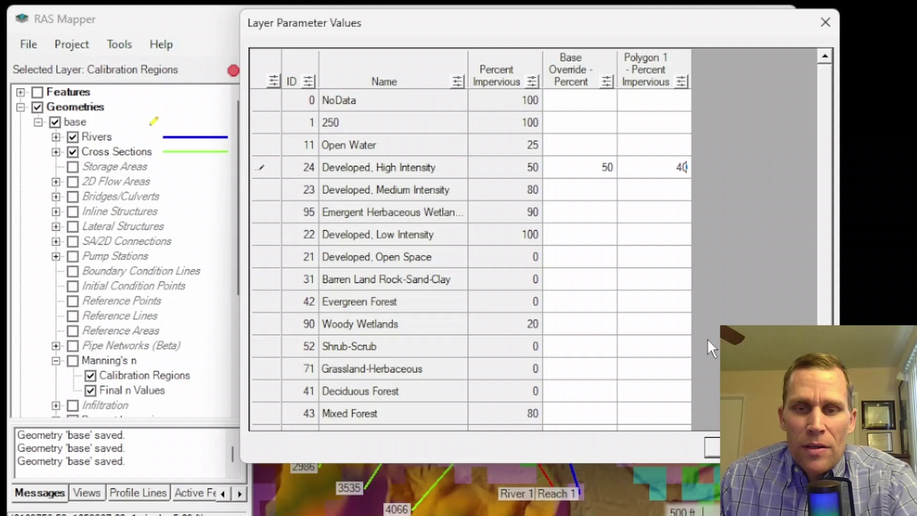
left_click(731, 447)
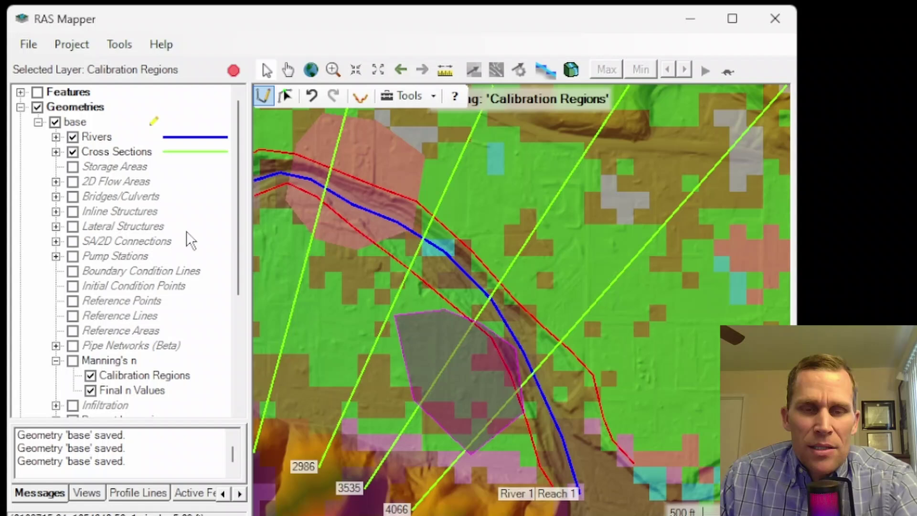
left_click_drag(420, 227, 531, 267)
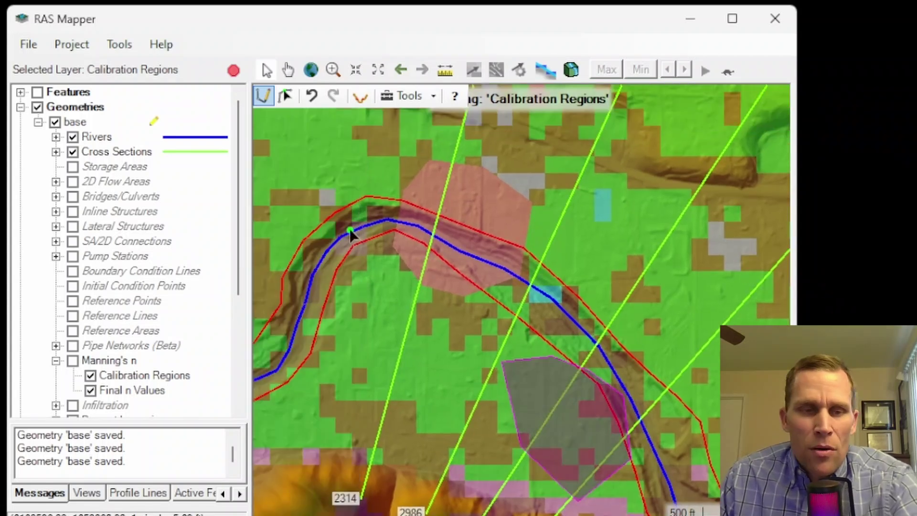
left_click(72, 44)
left_click(74, 44)
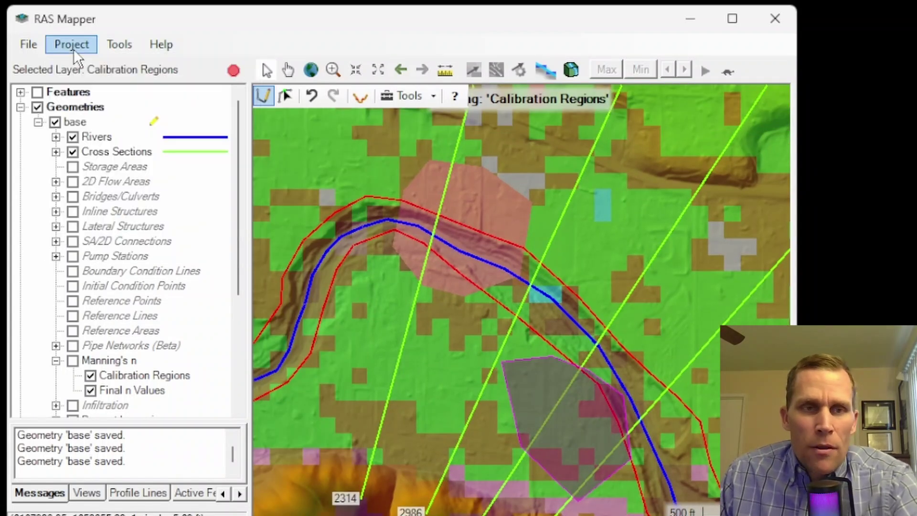
left_click(73, 48)
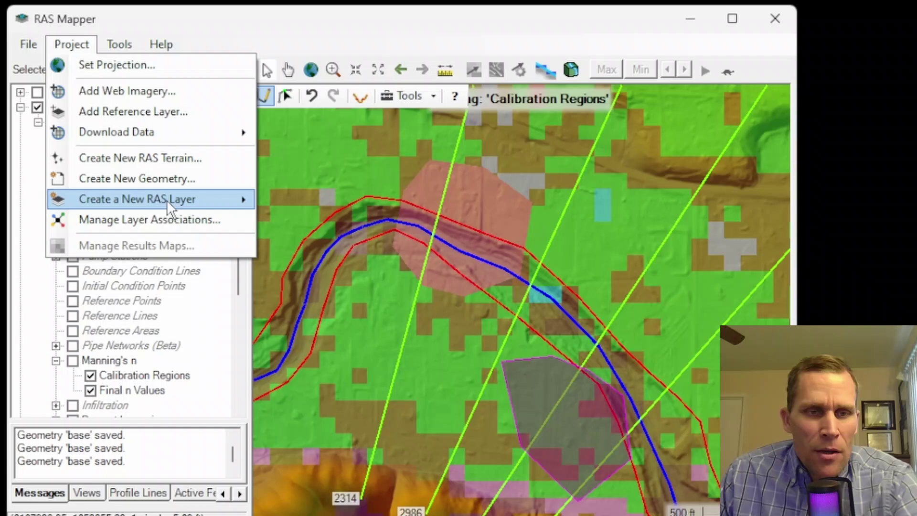
mouse_move(168, 199)
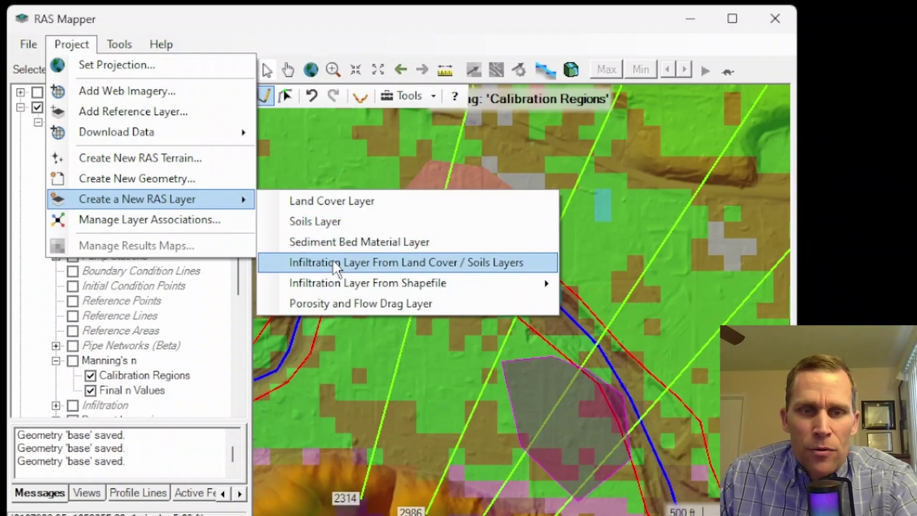
mouse_move(422, 288)
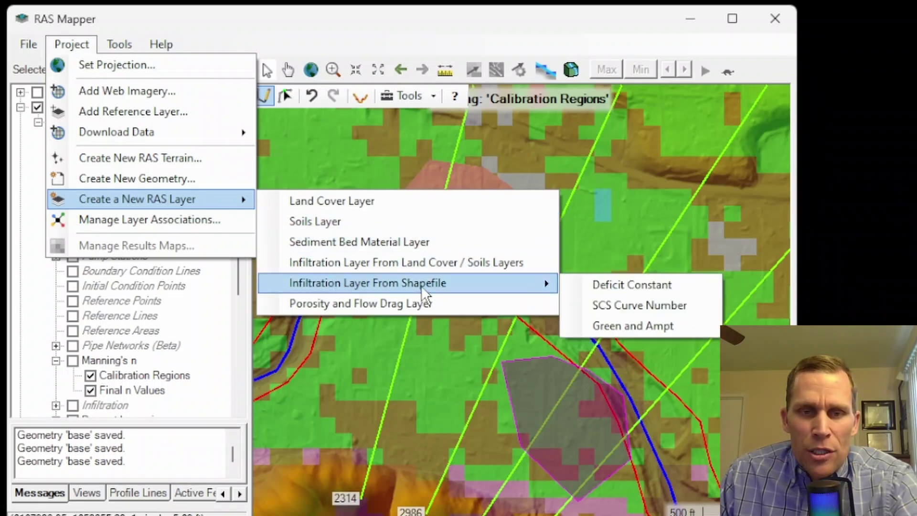
left_click(620, 286)
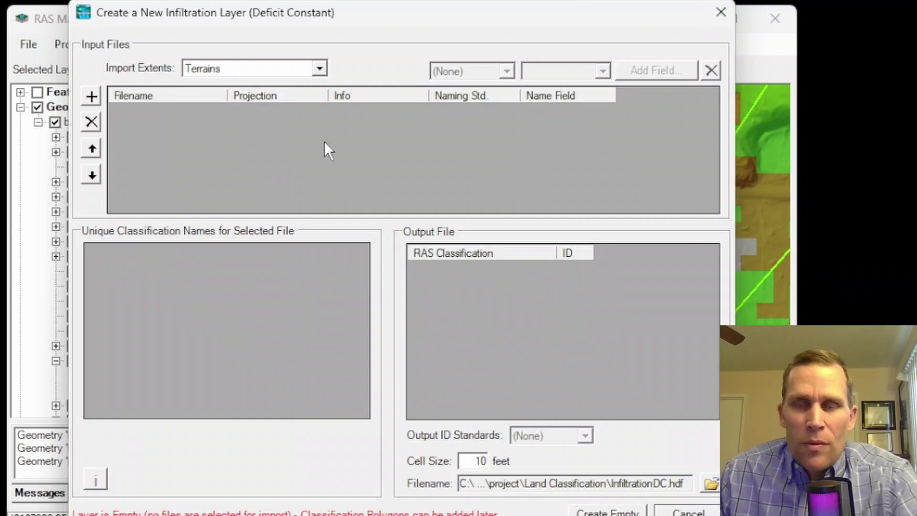
left_click(720, 13)
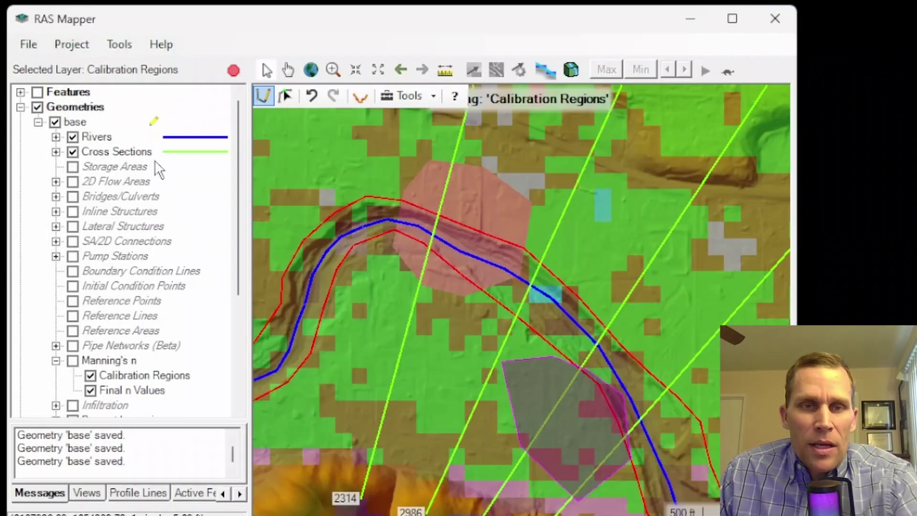
- Set up a Deficit Constant infiltration layer from LandCover (2), with no soils layer, as Infiltration3.hdf
left_click(74, 45)
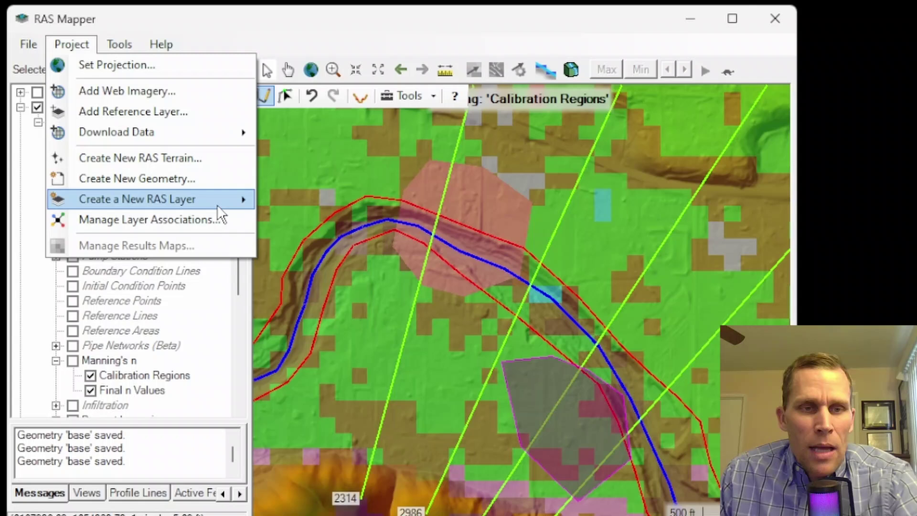
mouse_move(233, 198)
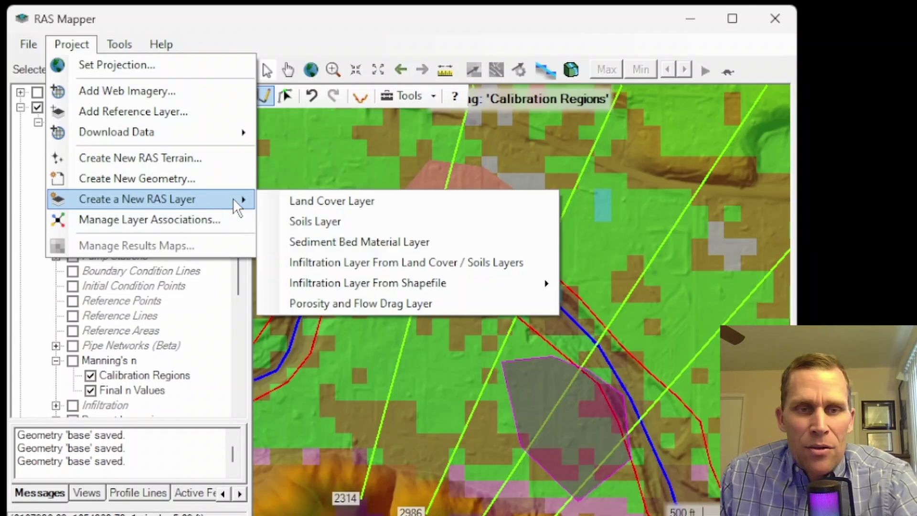
left_click(389, 262)
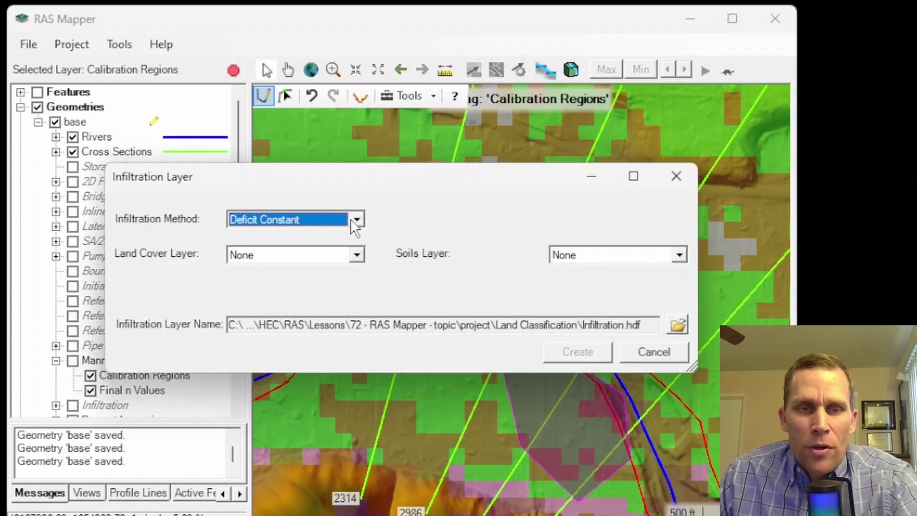
left_click(351, 220)
left_click(326, 231)
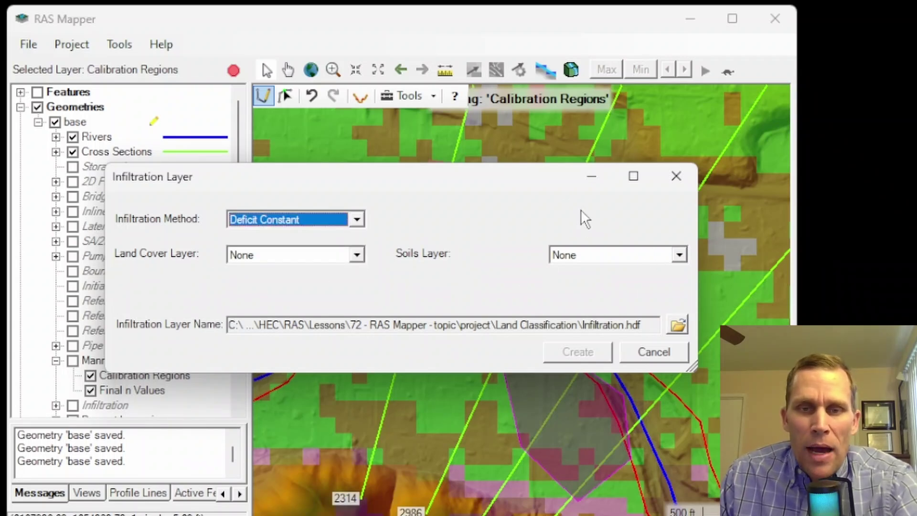
left_click_drag(549, 179, 589, 173)
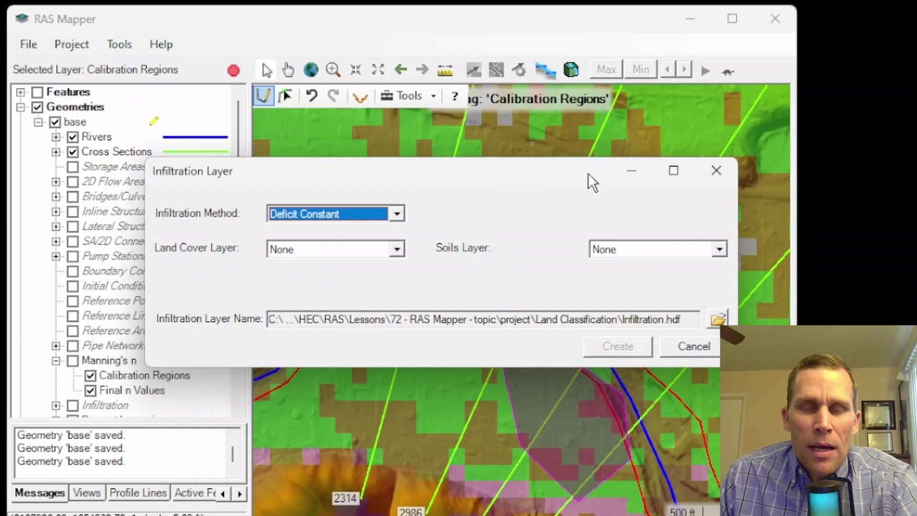
left_click(397, 250)
left_click(309, 278)
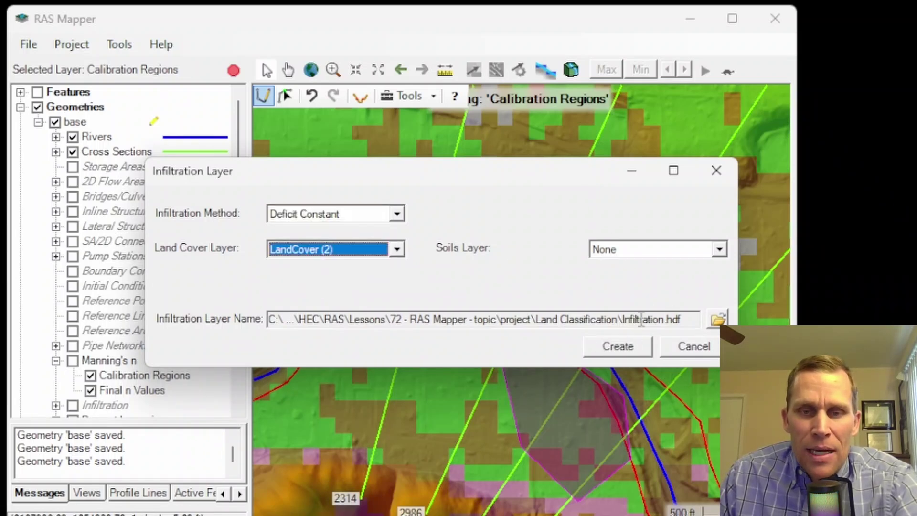
left_click(624, 344)
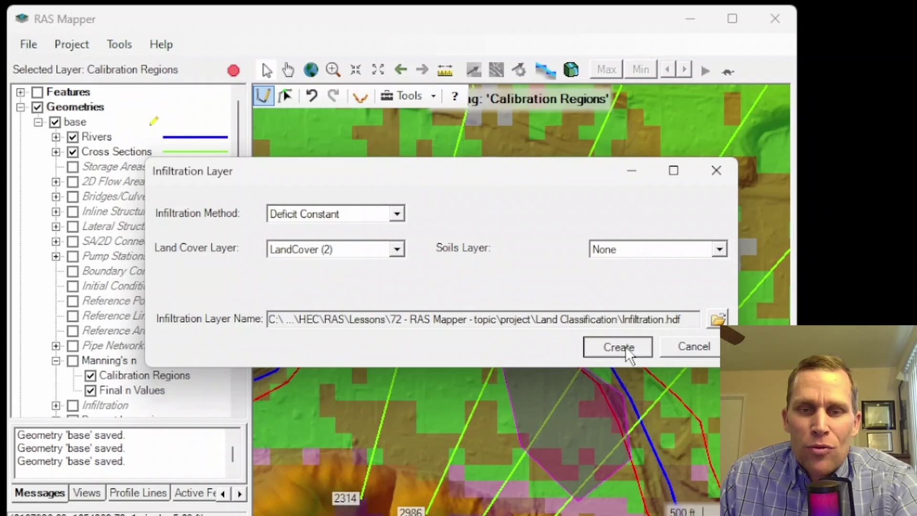
key("Return")
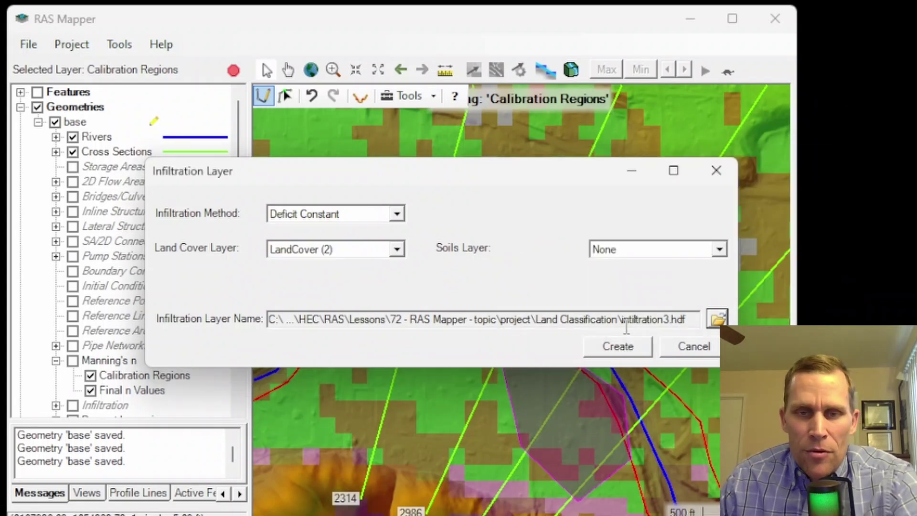
left_click_drag(624, 319, 688, 319)
- Create the infiltration3 layer and attempt the infiltration association, which is blocked while editing
left_click(617, 351)
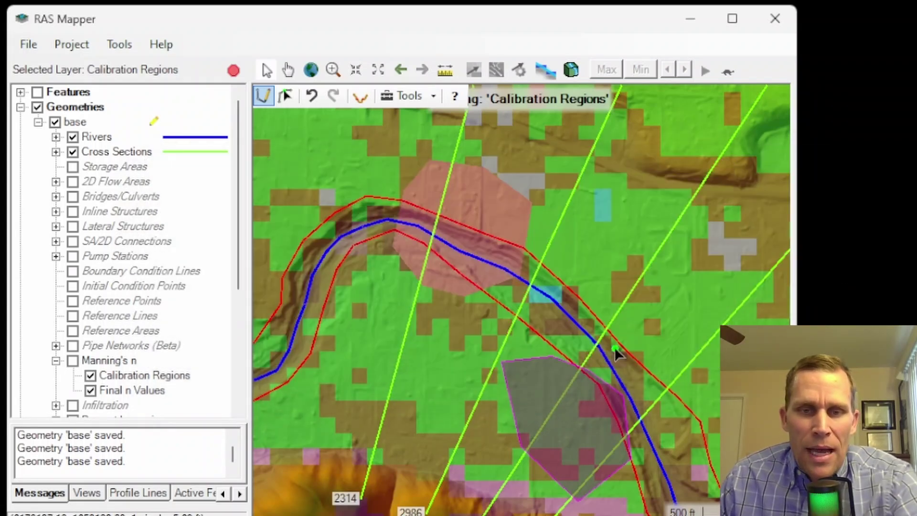
scroll(158, 272, "down", 2)
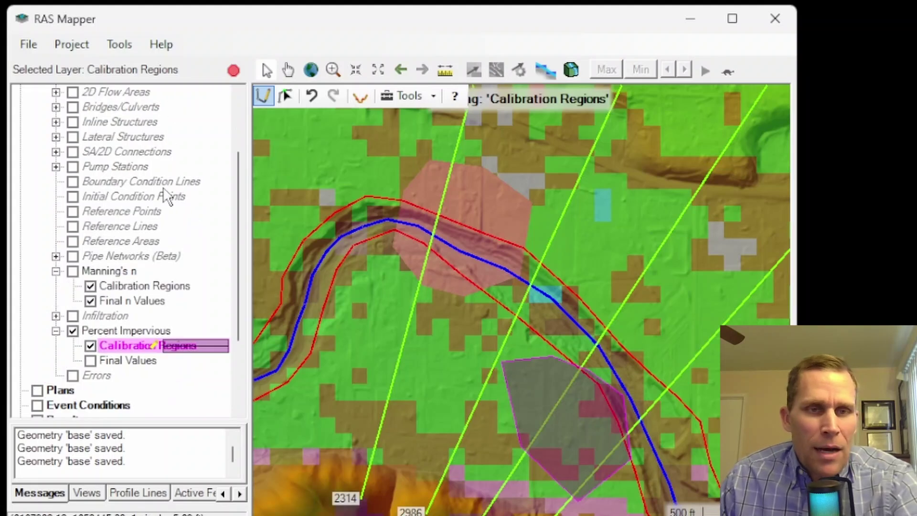
left_click(120, 44)
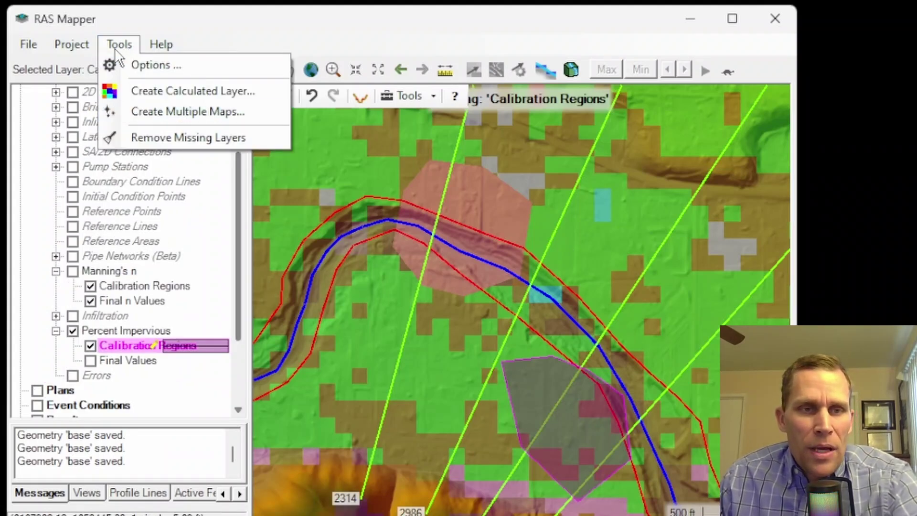
mouse_move(80, 46)
left_click(118, 220)
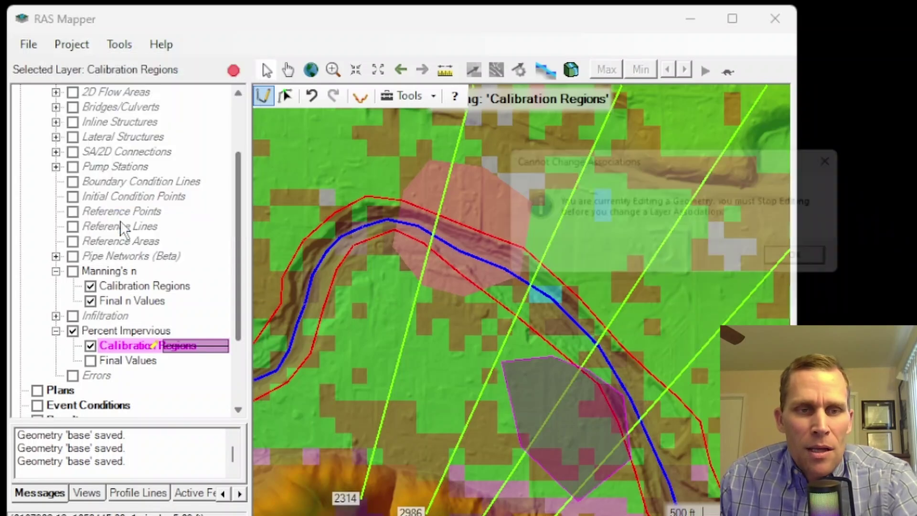
left_click(820, 264)
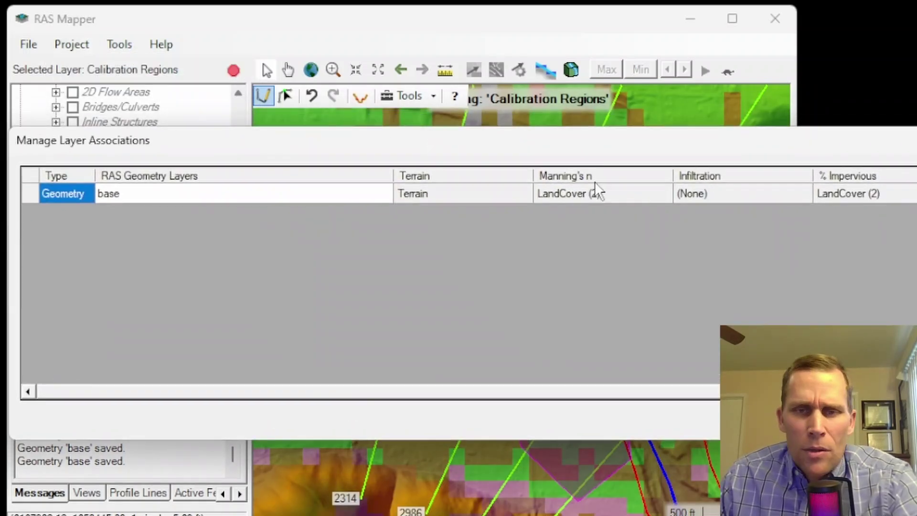
left_click(785, 201)
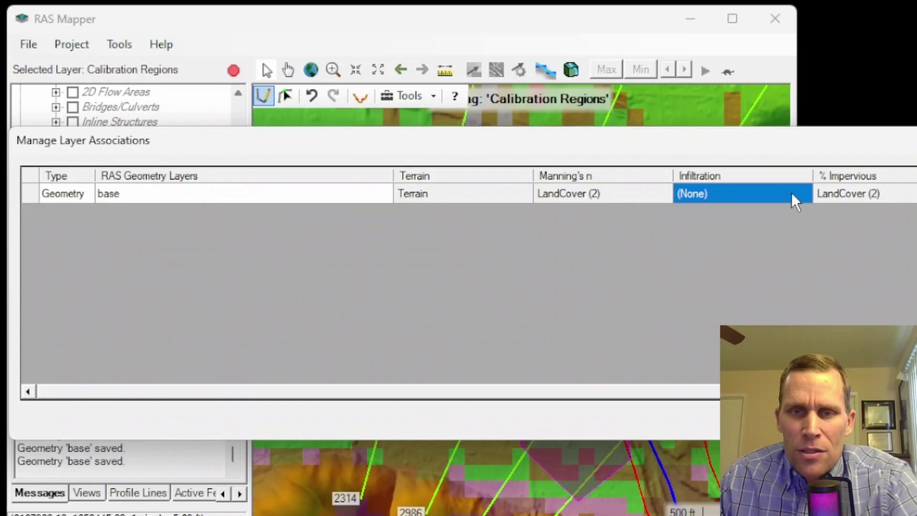
key("Return")
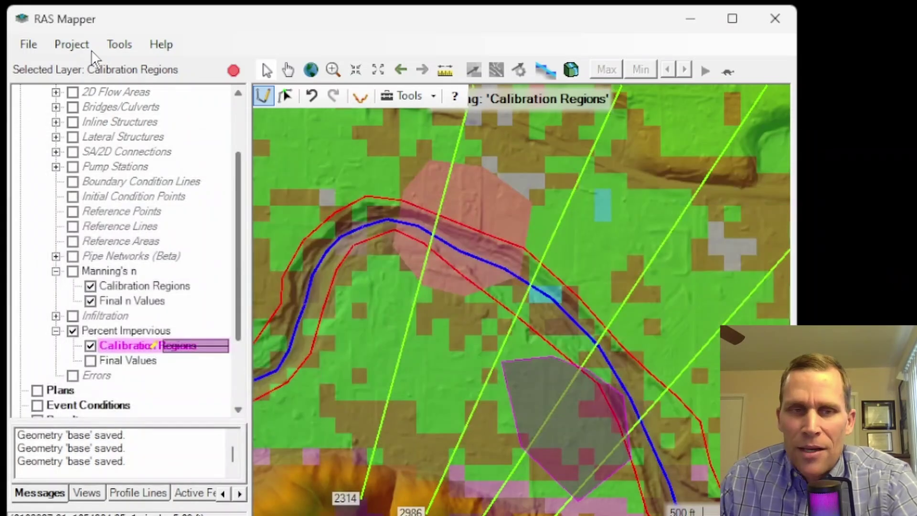
- Save the base geometry edits and set its infiltration association to infiltration3
left_click(228, 73)
left_click(608, 262)
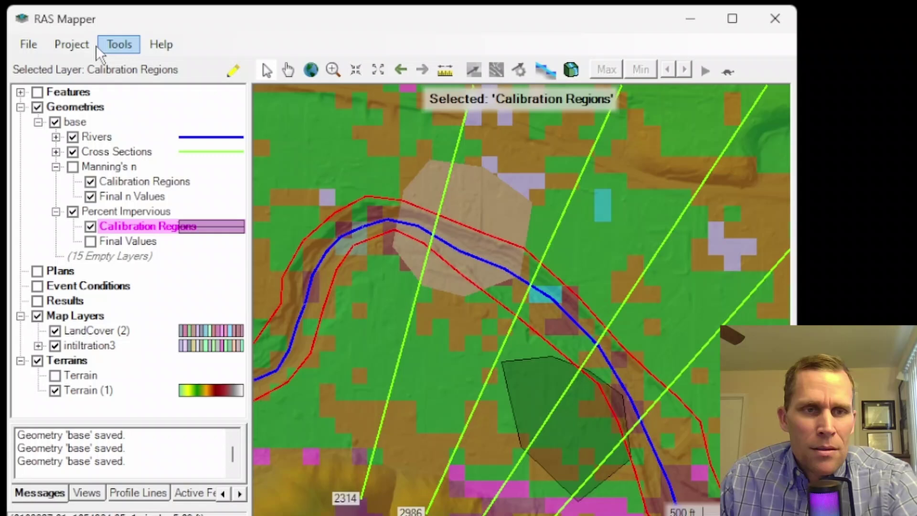
left_click(69, 43)
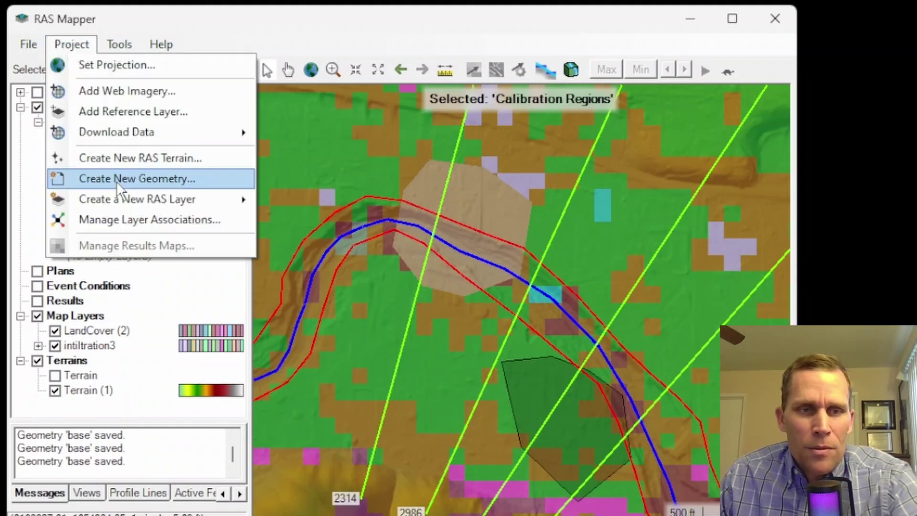
left_click(133, 222)
left_click(646, 181)
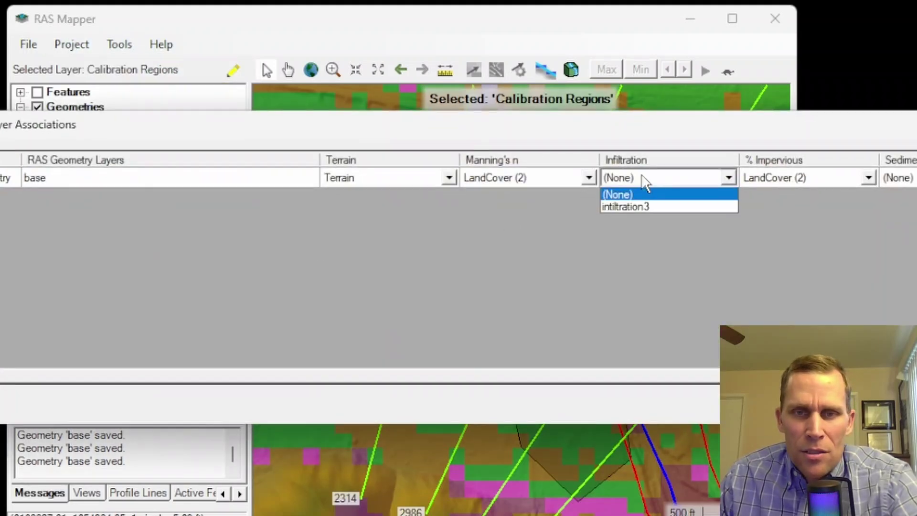
left_click(629, 208)
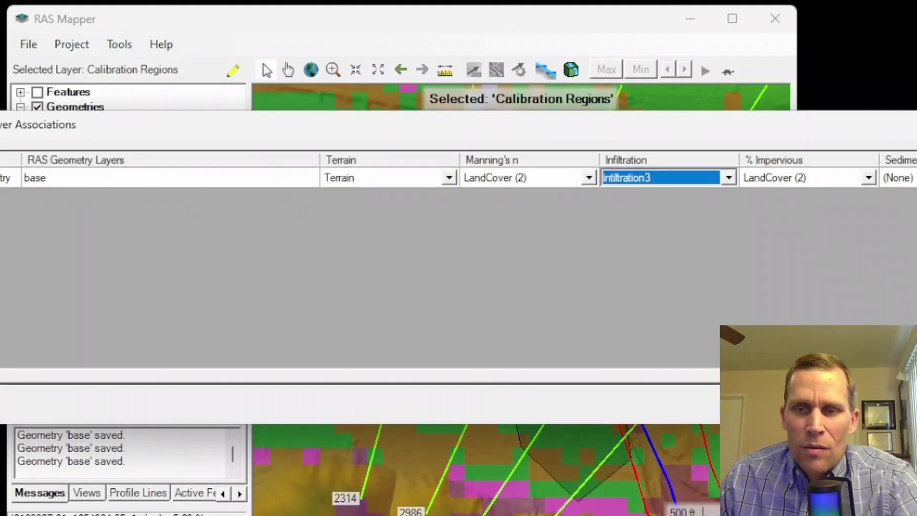
key("Return")
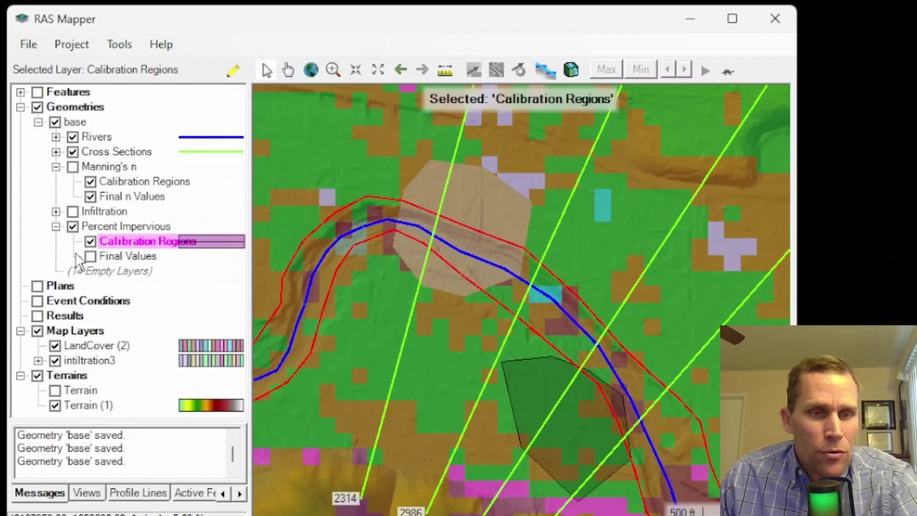
- Open the infiltration3 classification table and review the blank Maximum Deficit, Initial Deficit and Percolation Rate values
left_click(82, 359)
right_click(82, 360)
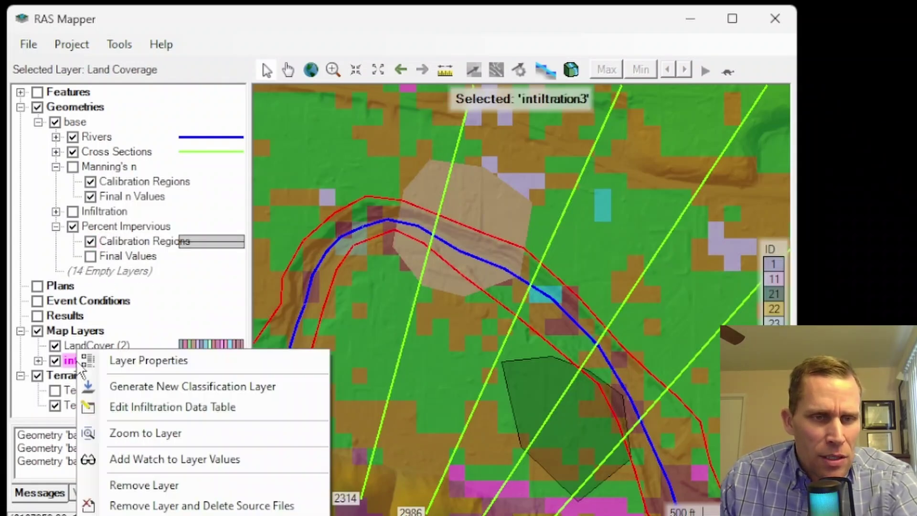
left_click(130, 406)
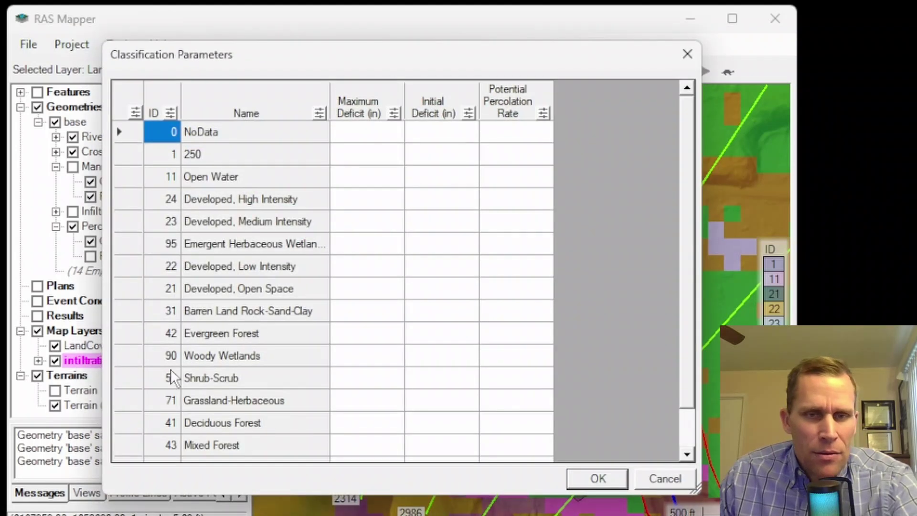
left_click_drag(406, 52, 479, 13)
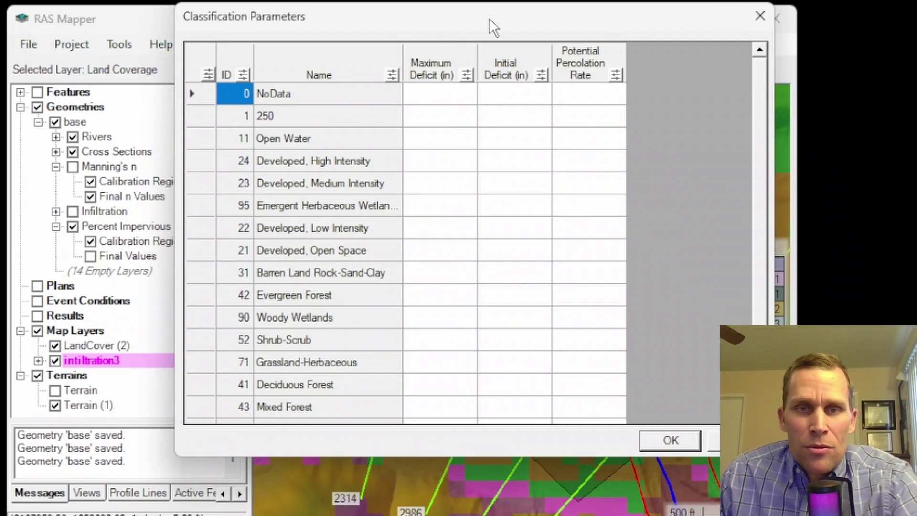
left_click_drag(490, 19, 510, 27)
left_click(462, 102)
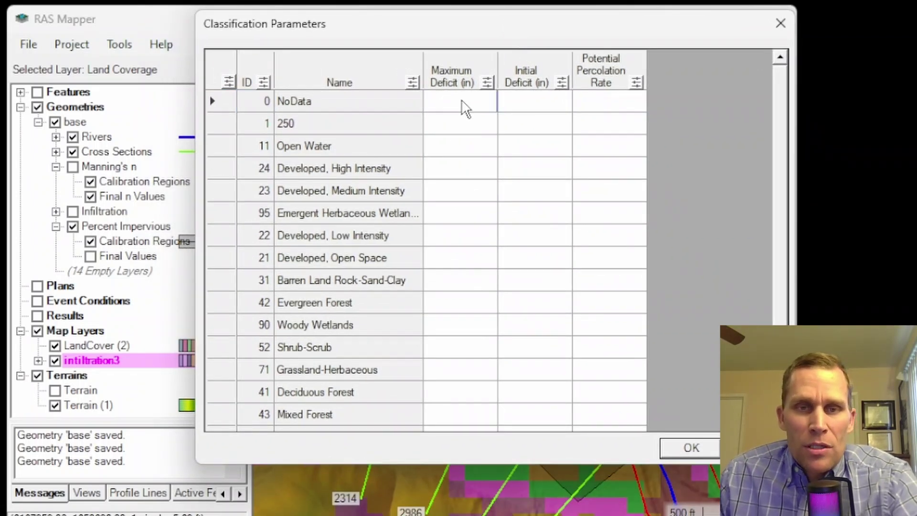
left_click_drag(462, 102, 507, 395)
left_click_drag(517, 119, 535, 324)
left_click_drag(602, 129, 631, 375)
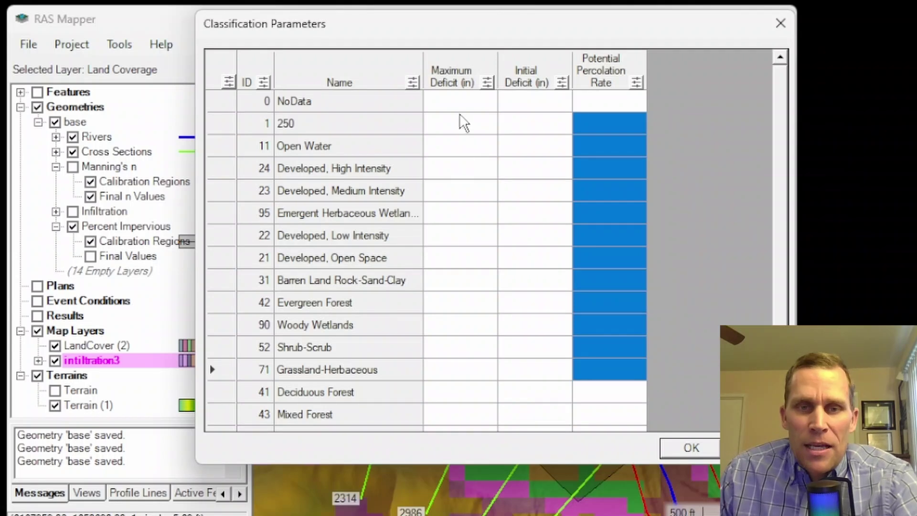
left_click_drag(461, 120, 596, 380)
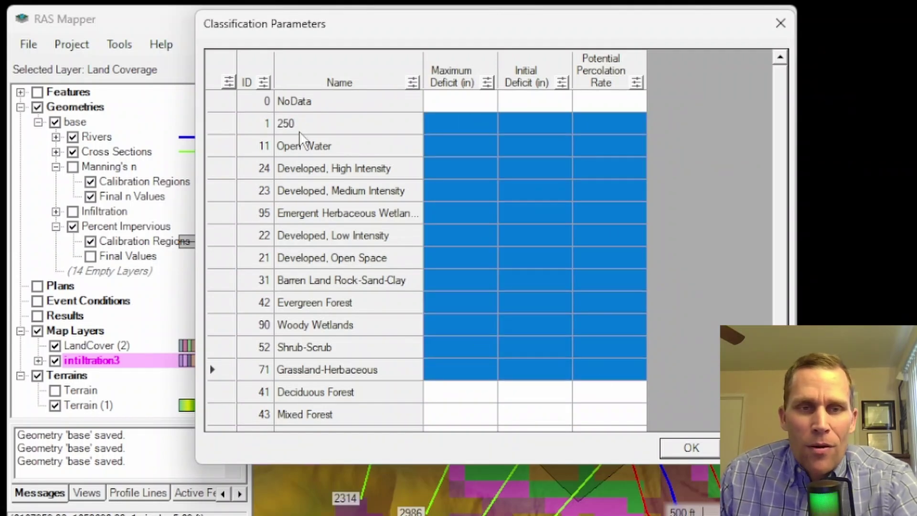
scroll(328, 382, "down", 1)
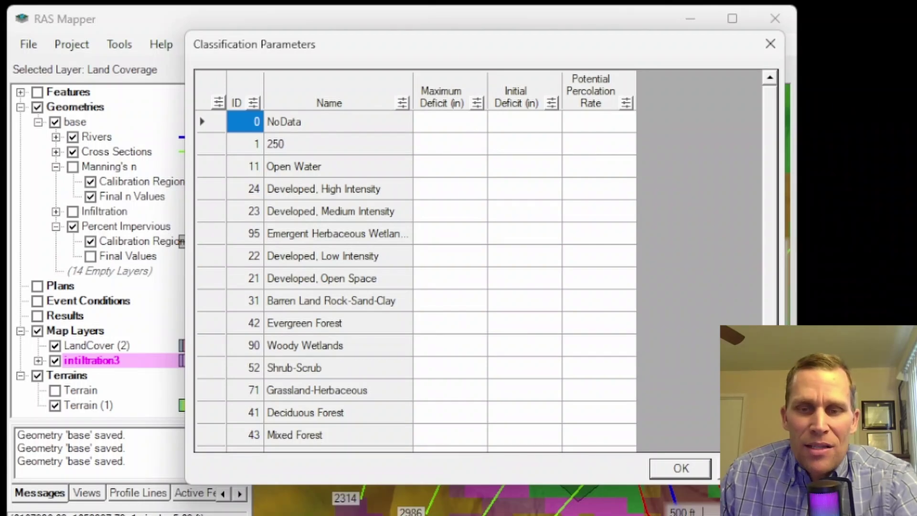
left_click(681, 468)
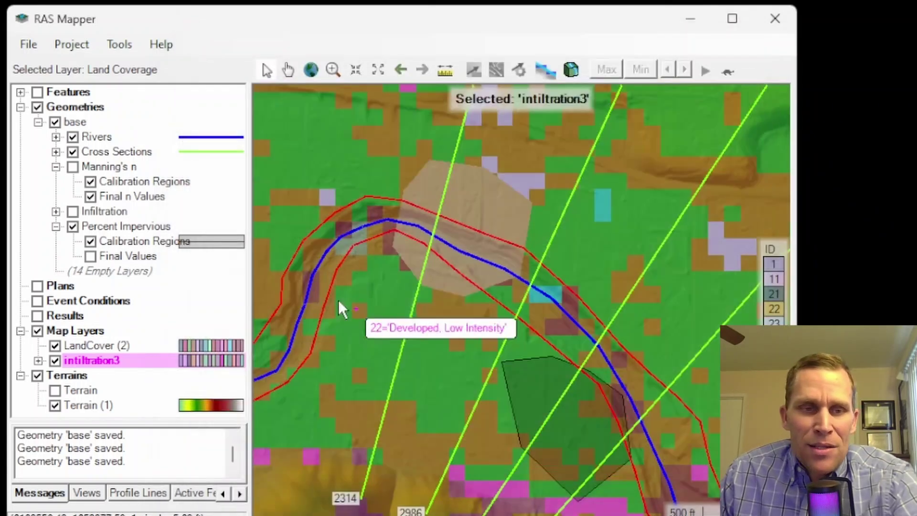
- Draw Polygon 1 in Infiltration Calibration Regions over the upper-left river bend and review its empty parameters
left_click(56, 212)
left_click(122, 228)
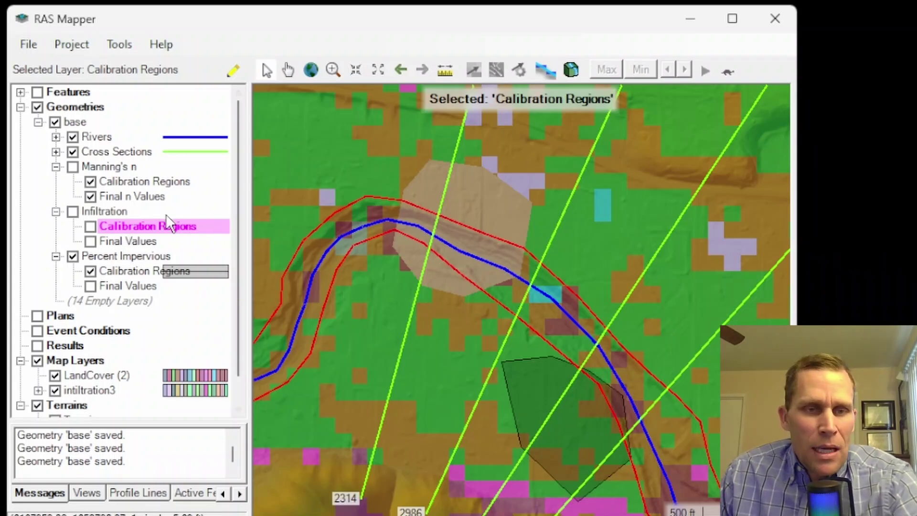
left_click(234, 71)
left_click(337, 336)
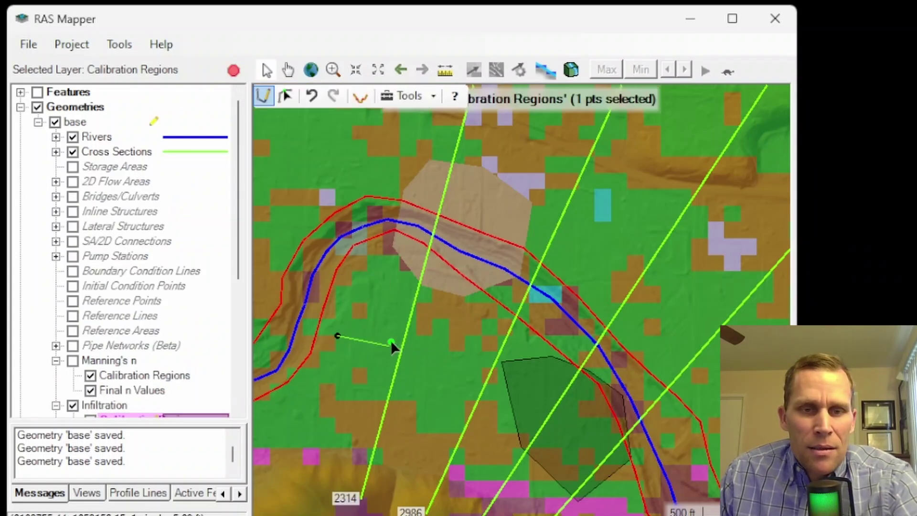
left_click(402, 328)
left_click(406, 158)
left_click(320, 164)
double_click(283, 262)
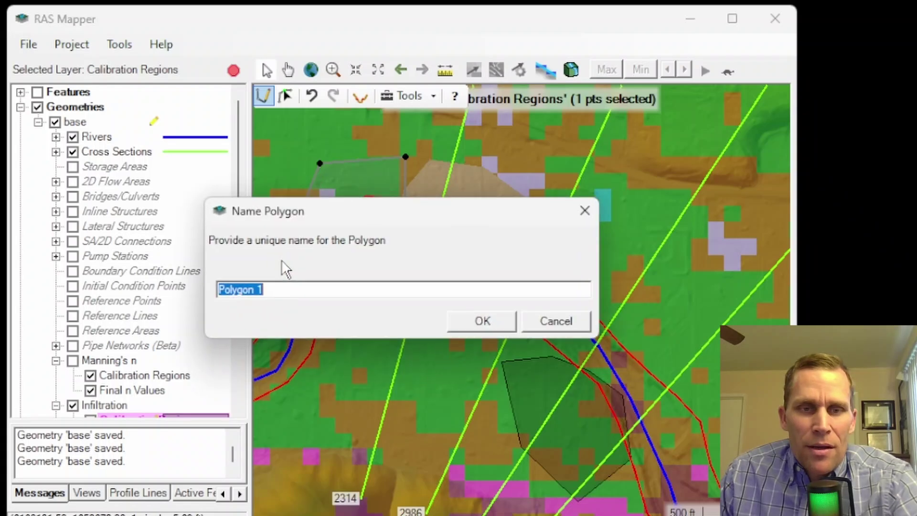
left_click(480, 321)
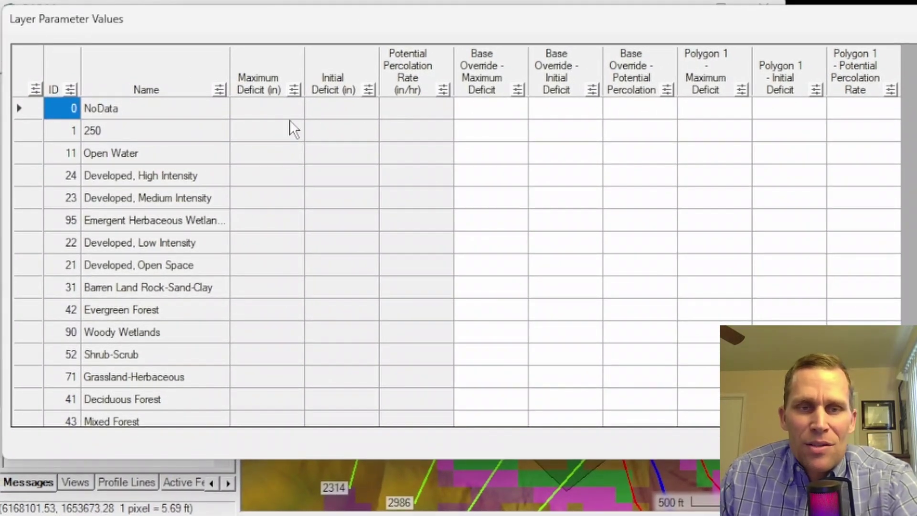
left_click_drag(273, 115, 437, 312)
left_click_drag(492, 116, 650, 329)
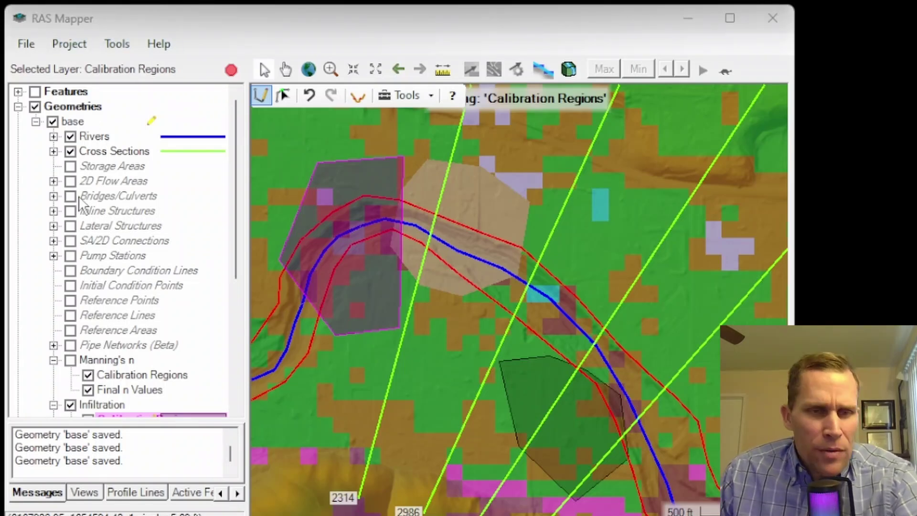
- Turn on and select the Boundary Condition Lines layer, bringing the downstream river end into view
scroll(79, 199, "down", 3)
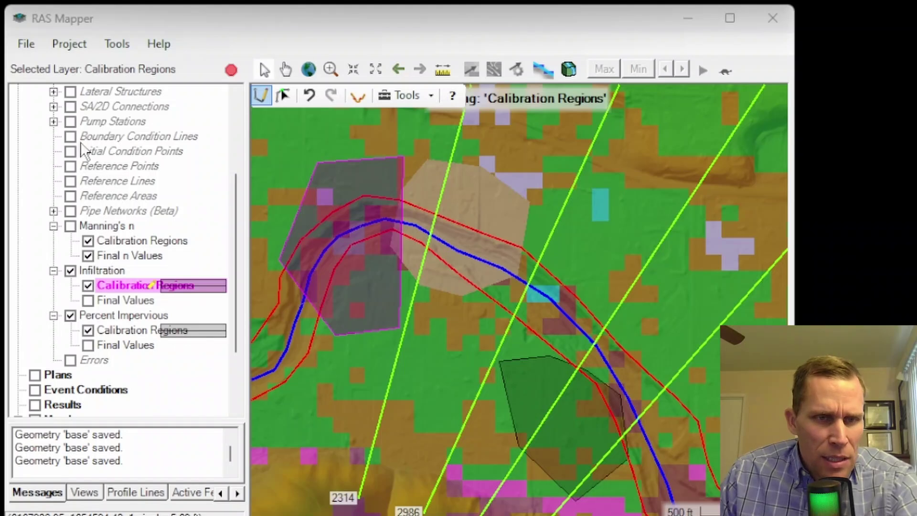
left_click(70, 137)
left_click(99, 138)
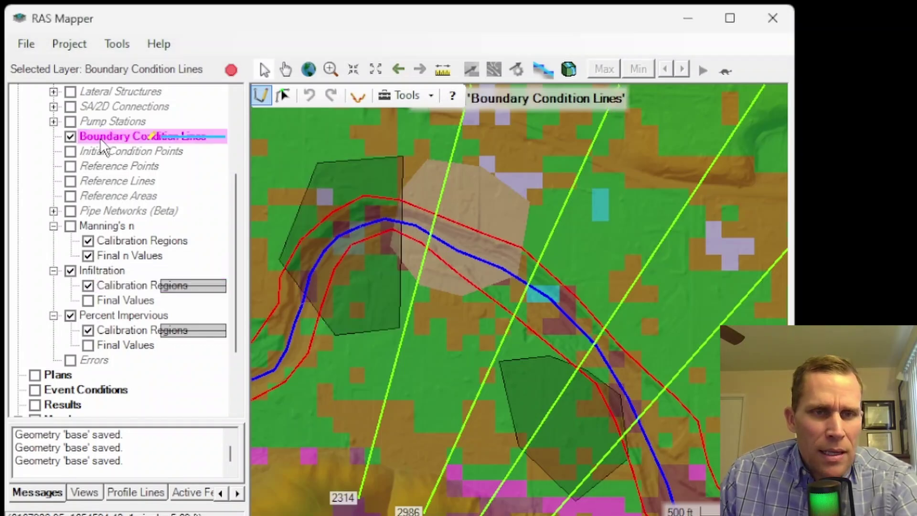
scroll(659, 338, "down", 1)
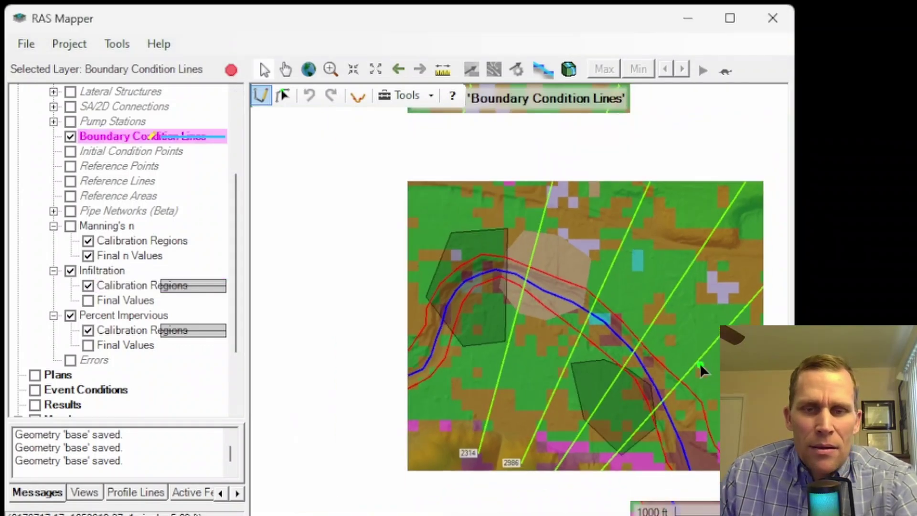
left_click_drag(692, 371, 599, 284)
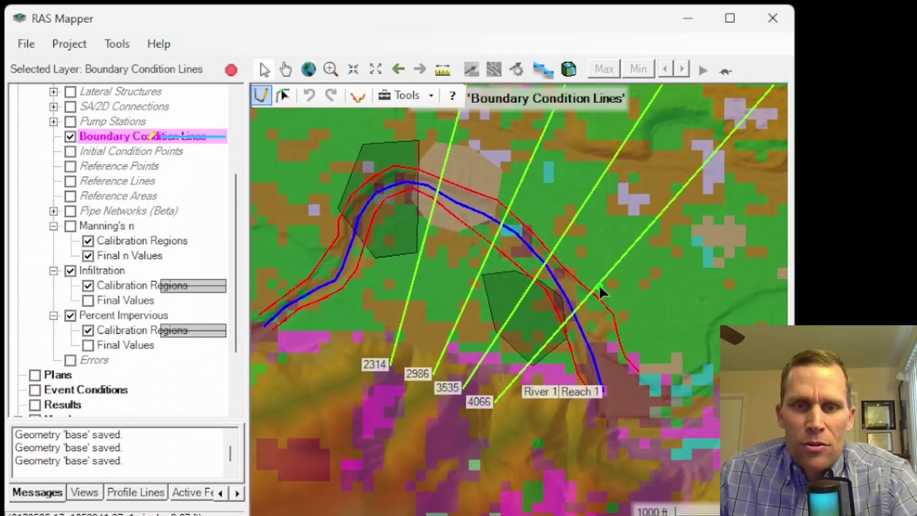
scroll(599, 287, "up", 1)
left_click_drag(668, 323, 632, 260)
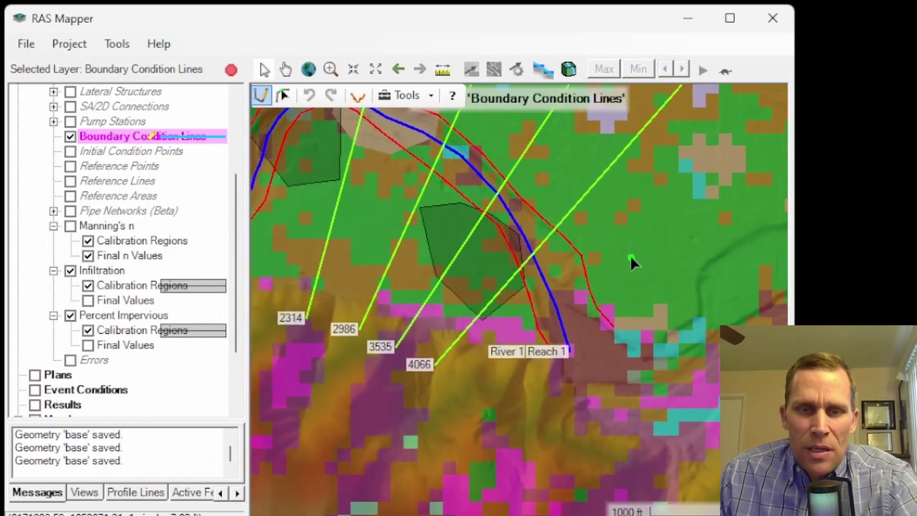
- Draw BC Line 1 across the downstream end of River 1 and save the base geometry
left_click(494, 354)
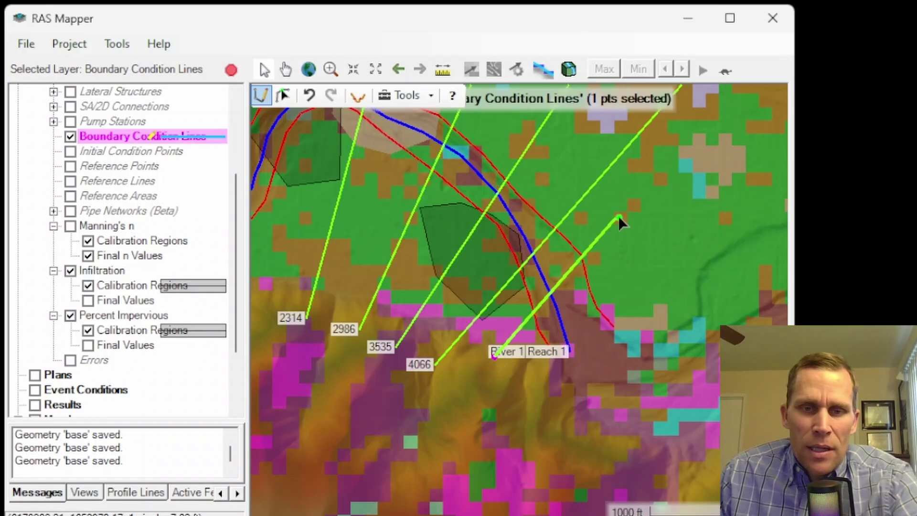
double_click(633, 213)
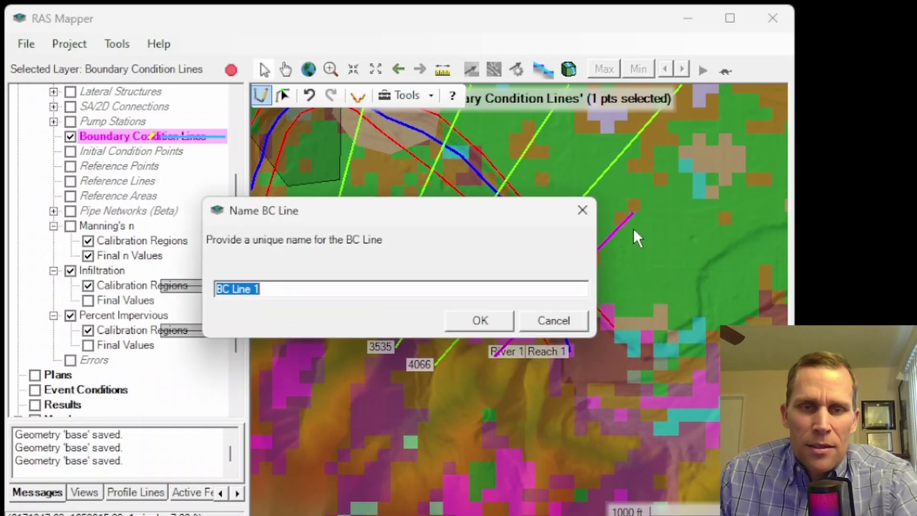
left_click(494, 324)
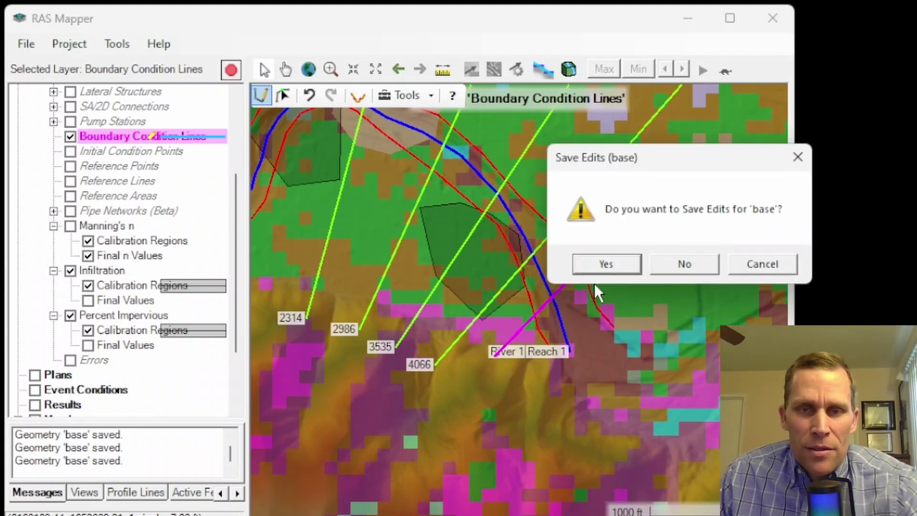
left_click(613, 262)
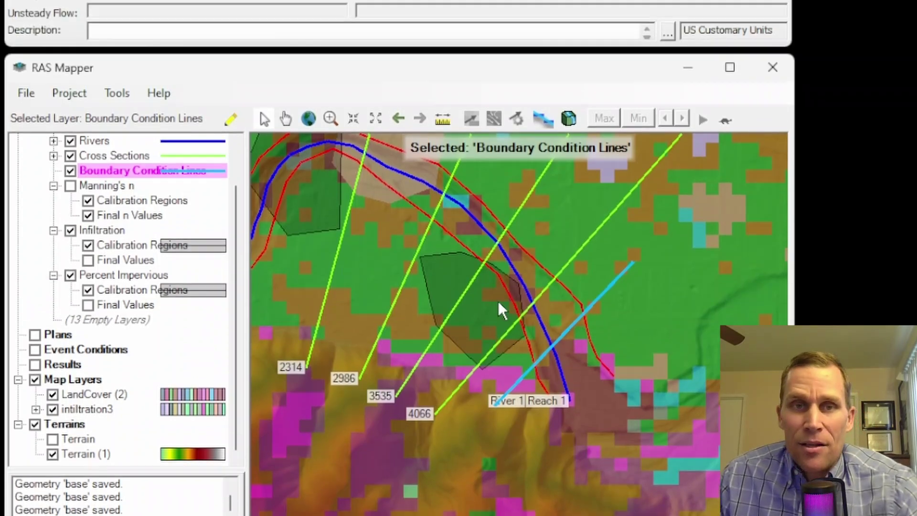
left_click(82, 34)
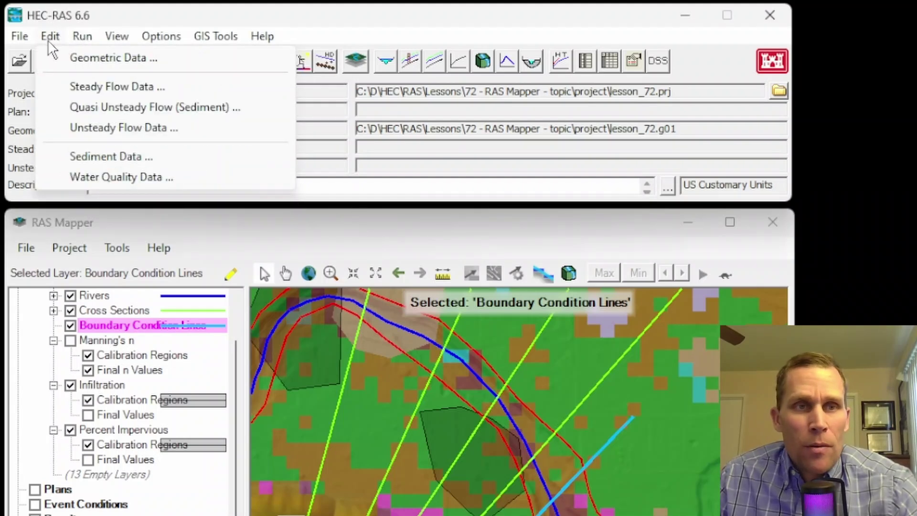
left_click(84, 126)
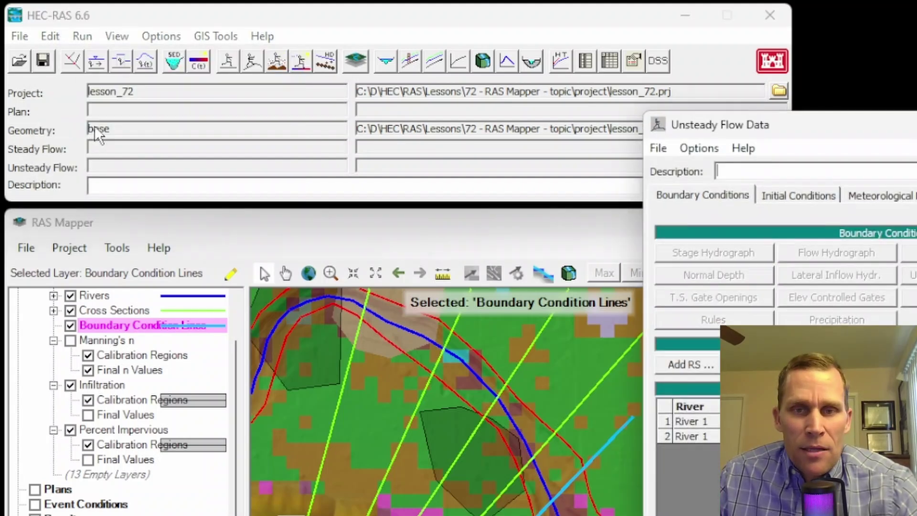
left_click_drag(793, 122, 422, 85)
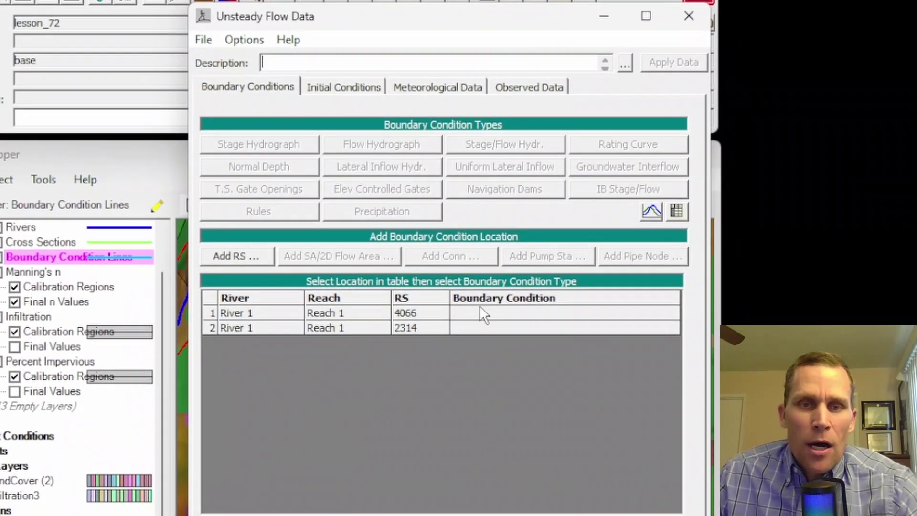
left_click_drag(474, 24, 759, 46)
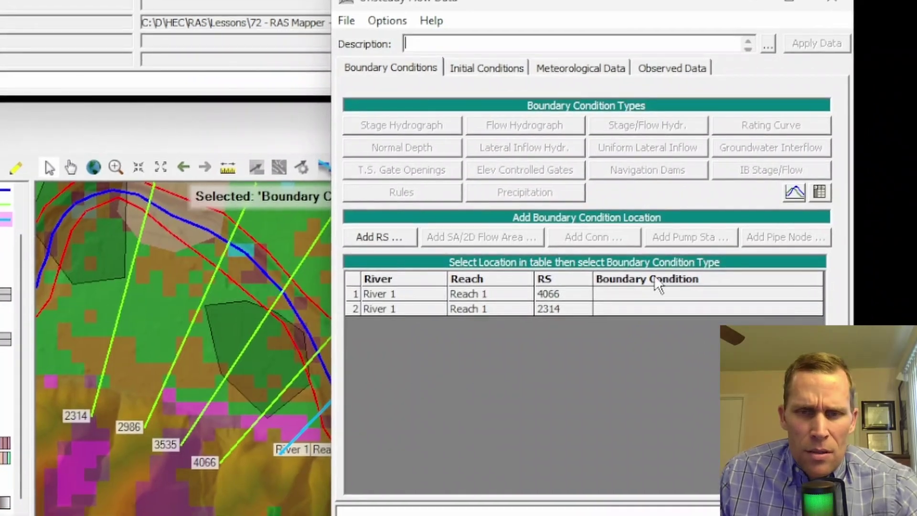
left_click(612, 310)
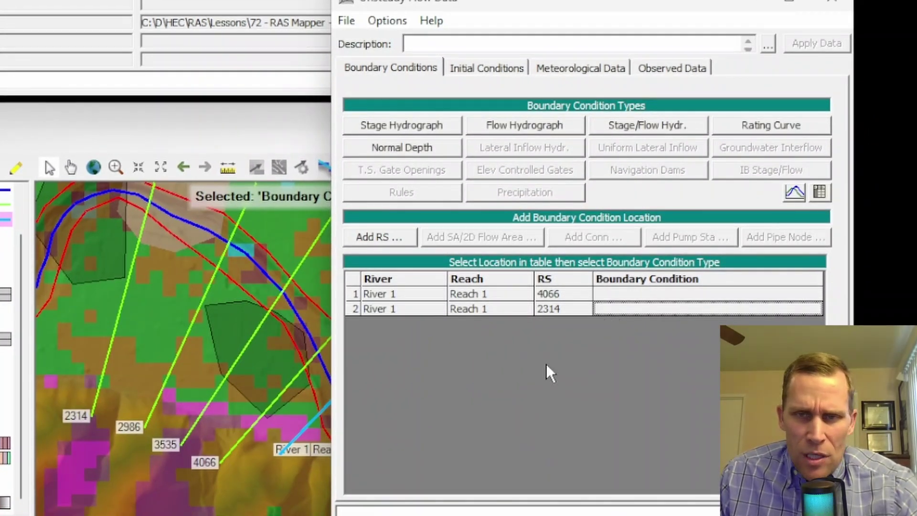
left_click(621, 295)
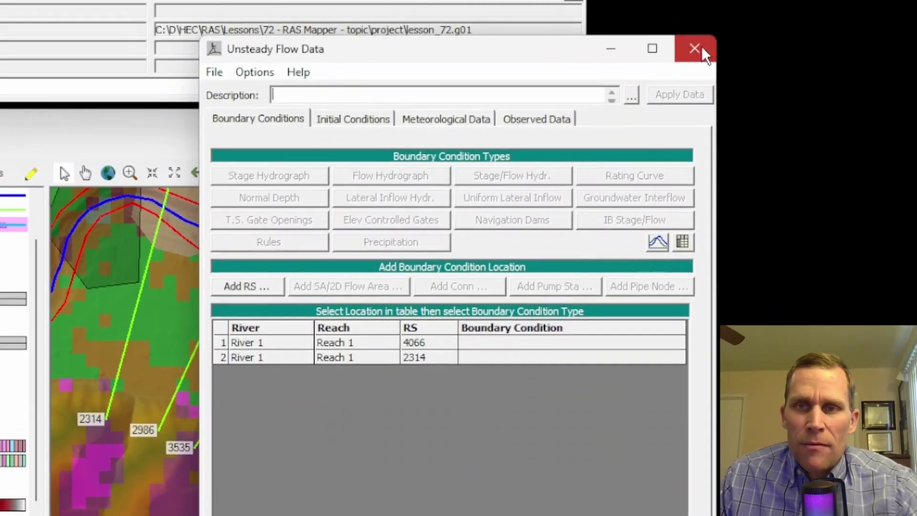
left_click(832, 1)
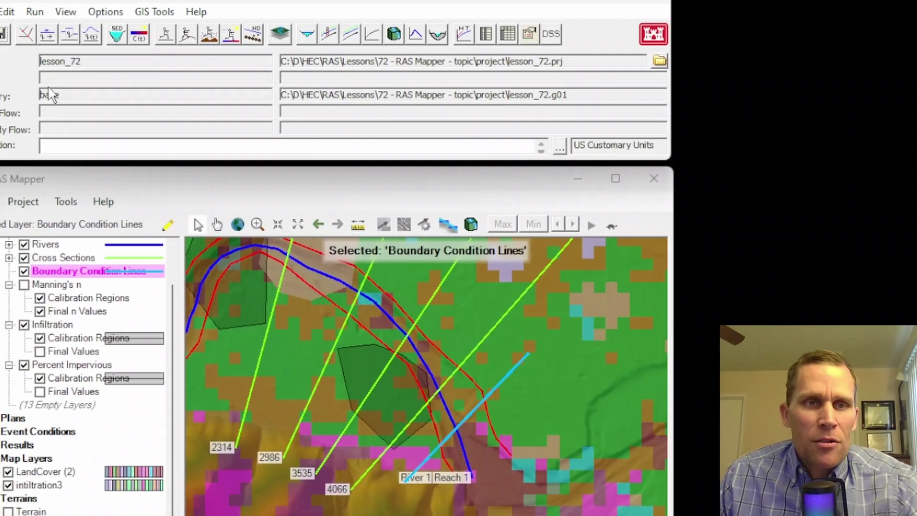